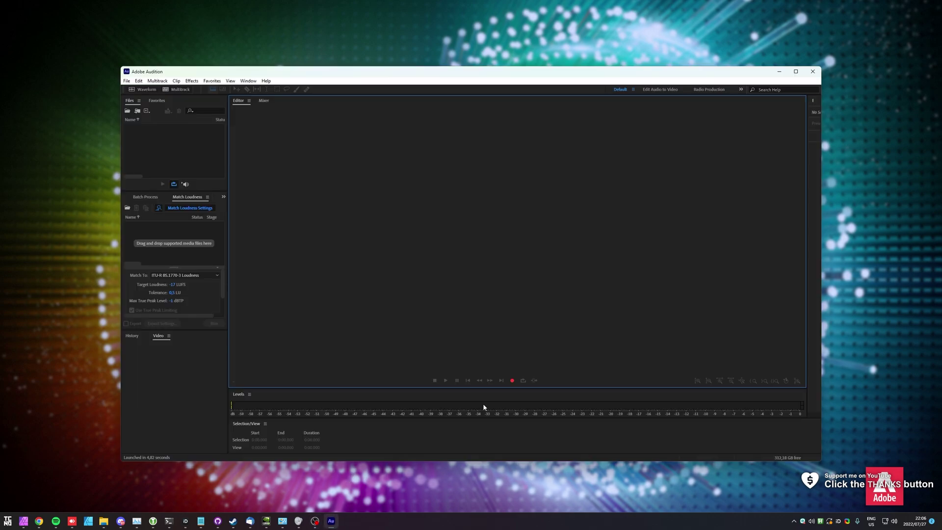
- Create a new multitrack session named Untitled Session 1
{"action": "right_click", "coordinate": [198, 146]}
{"action": "mouse_move", "coordinate": [231, 145]}
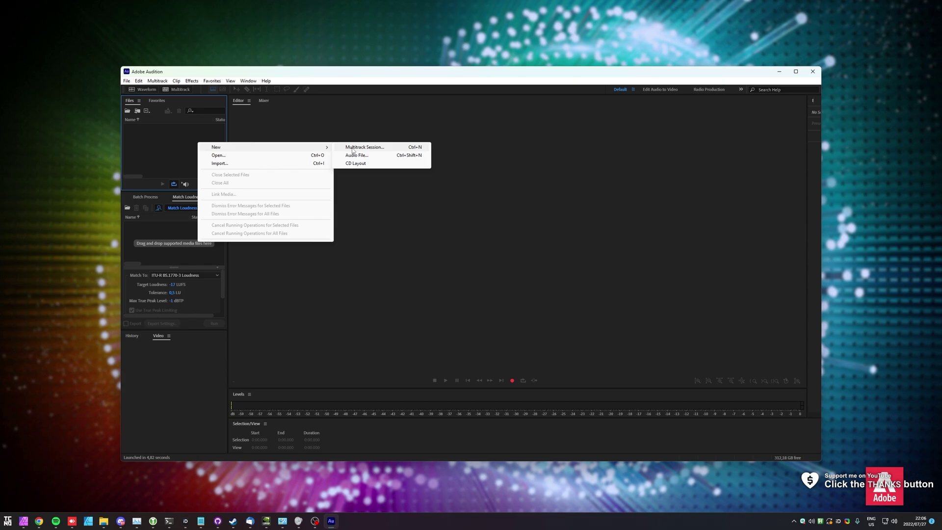
{"action": "left_click", "coordinate": [373, 145]}
{"action": "left_click", "coordinate": [494, 303]}
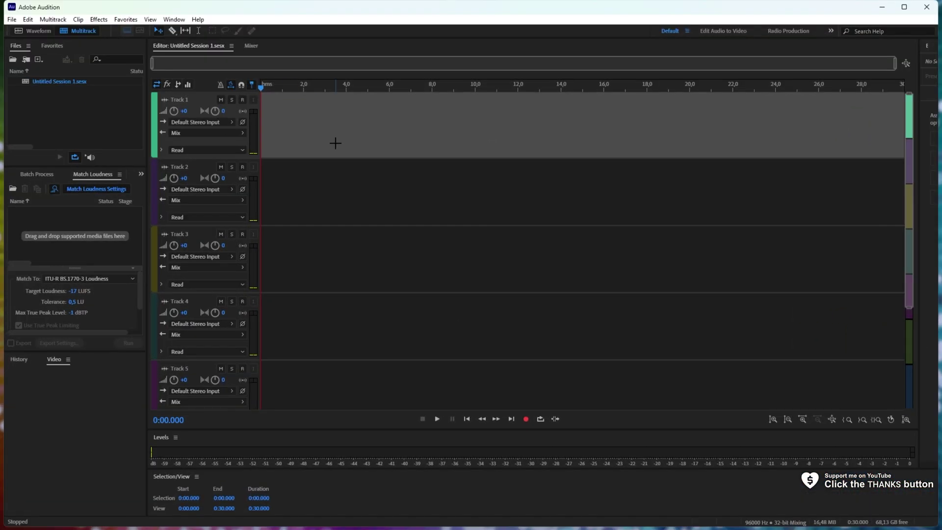
- Create a new audio file with the offered settings and record a clip about 1.3 seconds long into it
{"action": "key", "text": "ctrl+shift+n"}
{"action": "left_click", "coordinate": [468, 297]}
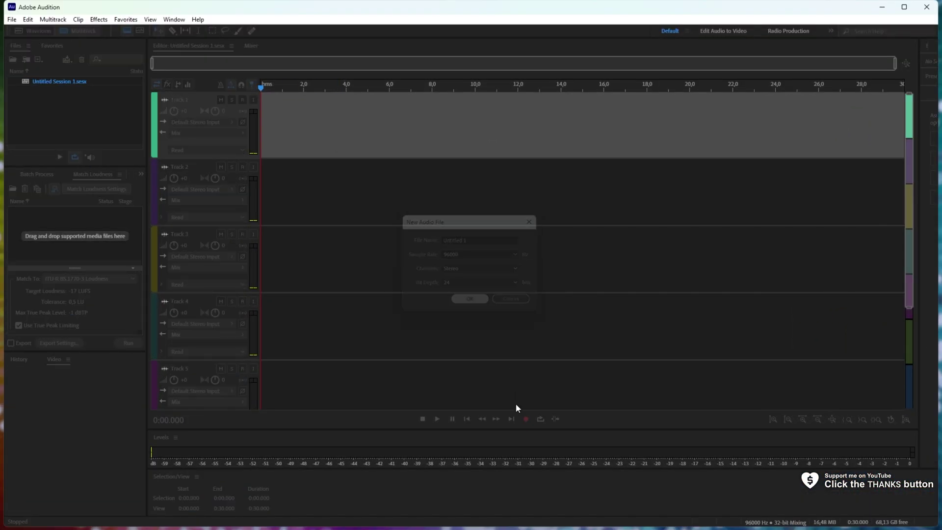
{"action": "left_click", "coordinate": [525, 419]}
{"action": "left_click", "coordinate": [422, 419]}
- Place the recorded Untitled 1 clip at the start of Track 1 in the multitrack session and play it back
{"action": "double_click", "coordinate": [57, 91]}
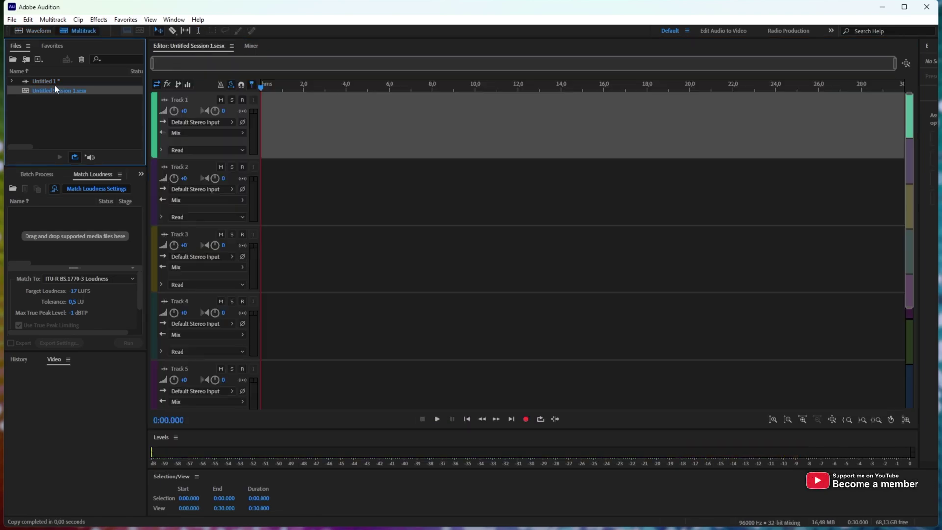
{"action": "left_click_drag", "start_coordinate": [46, 81], "coordinate": [263, 128]}
{"action": "key", "text": "space"}
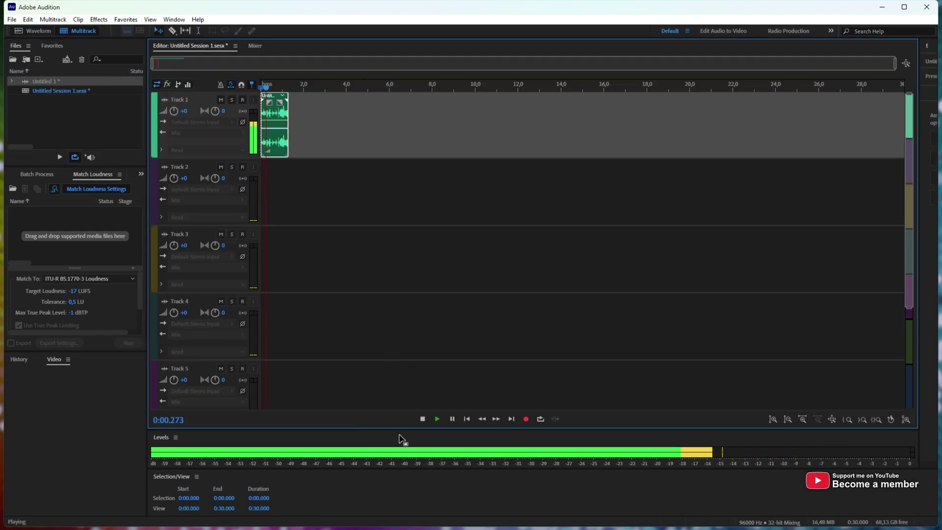
{"action": "key", "text": "space"}
{"action": "key", "text": "space"}
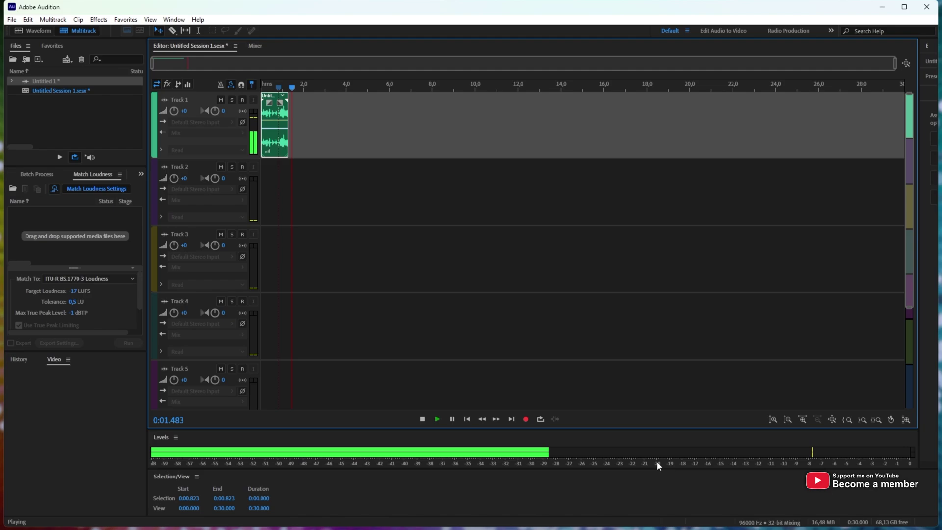
{"action": "key", "text": "space"}
{"action": "left_click_drag", "start_coordinate": [293, 88], "coordinate": [260, 88]}
{"action": "key", "text": "space"}
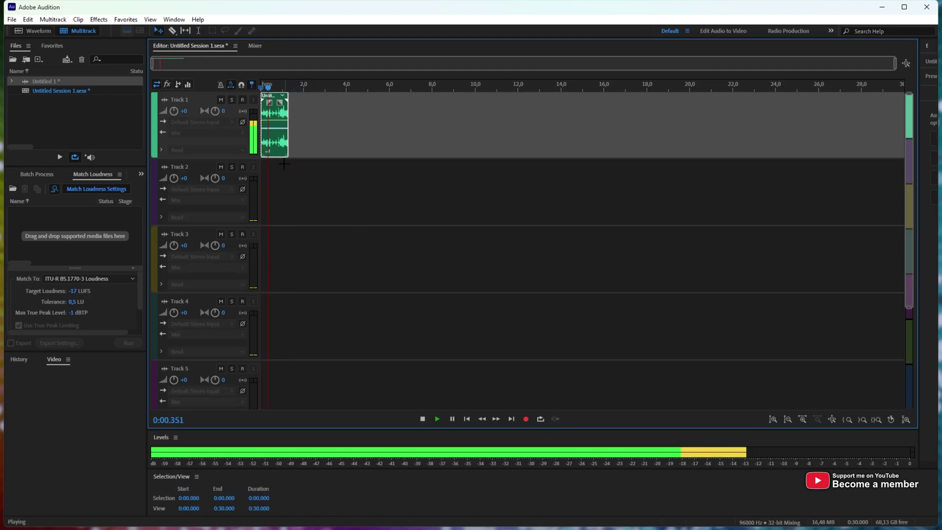
{"action": "key", "text": "space"}
- Copy the Track 1 clip to the start of Track 2 and play both tracks together
{"action": "left_click_drag", "start_coordinate": [280, 147], "coordinate": [259, 193]}
{"action": "key", "text": "space"}
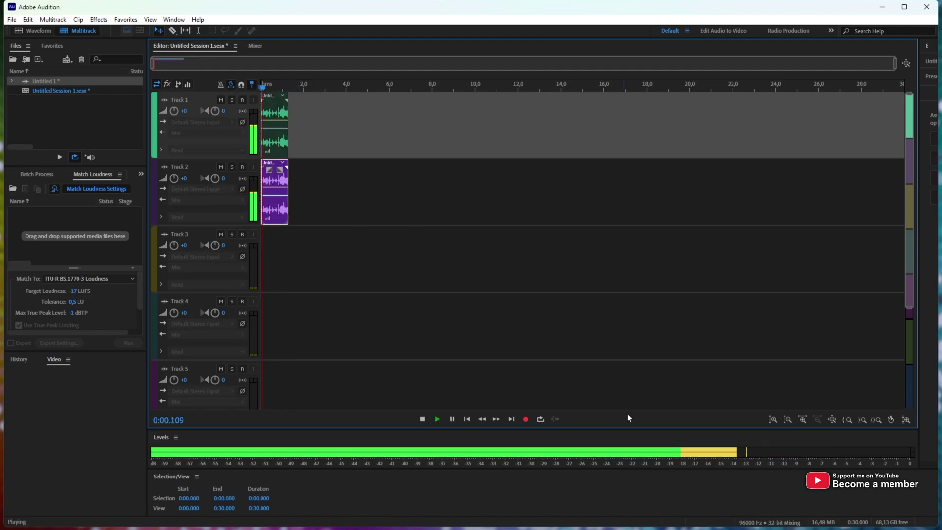
{"action": "key", "text": "space"}
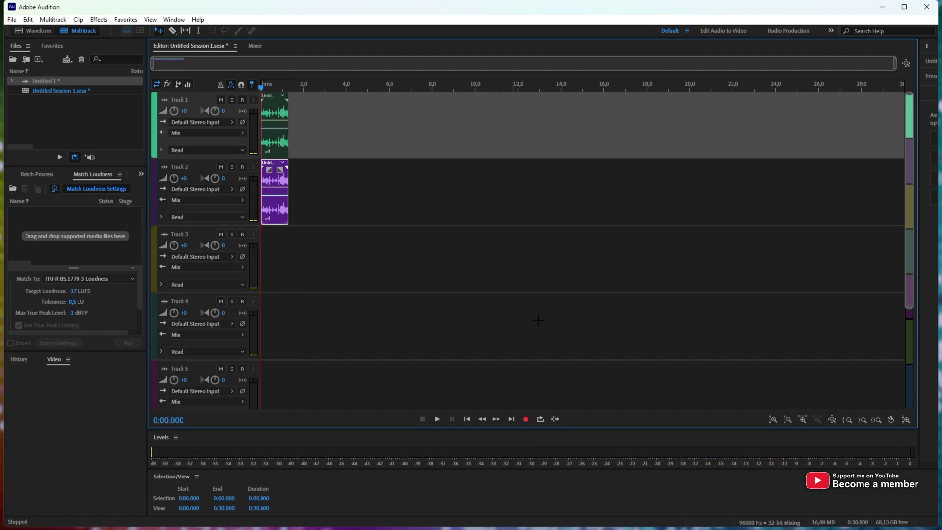
{"action": "key", "text": "space"}
{"action": "key", "text": "space"}
- Copy the clip to the start of Track 3 and play all three tracks from the beginning
{"action": "left_click_drag", "start_coordinate": [275, 220], "coordinate": [268, 271]}
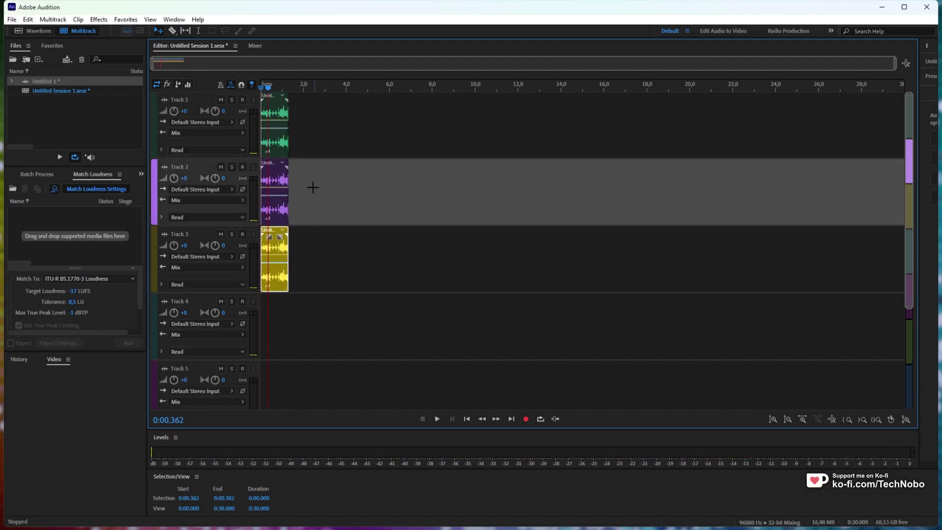
{"action": "left_click_drag", "start_coordinate": [269, 87], "coordinate": [259, 87]}
{"action": "key", "text": "space"}
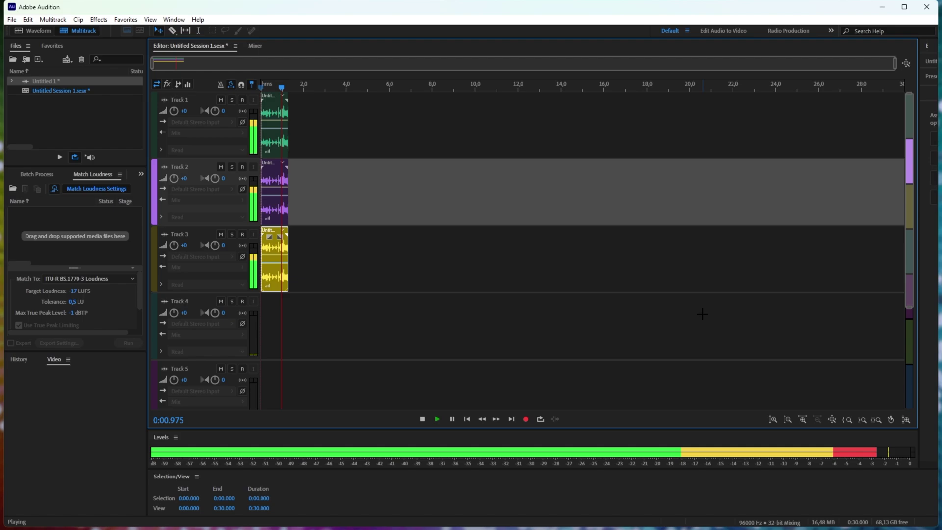
{"action": "key", "text": "space"}
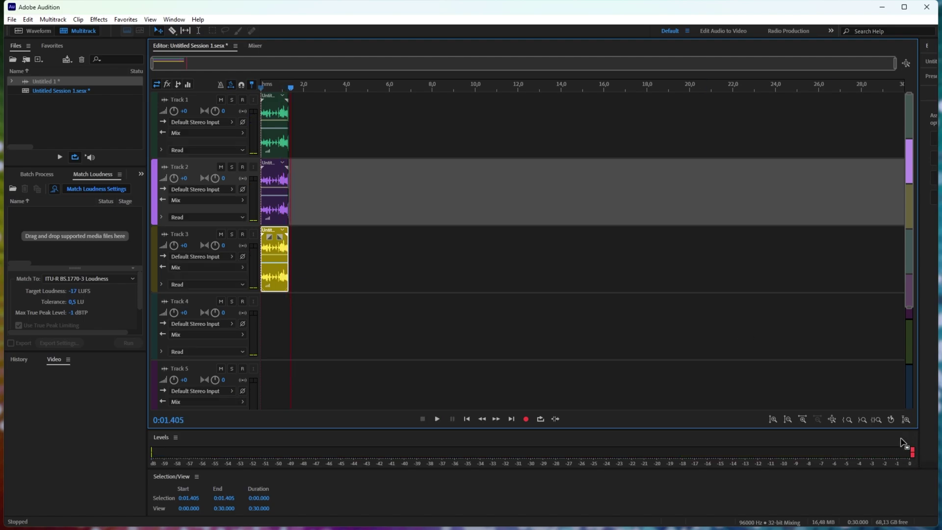
- Solo Track 3, play it from the beginning to check its level alone, and turn its solo off again
{"action": "left_click", "coordinate": [233, 234]}
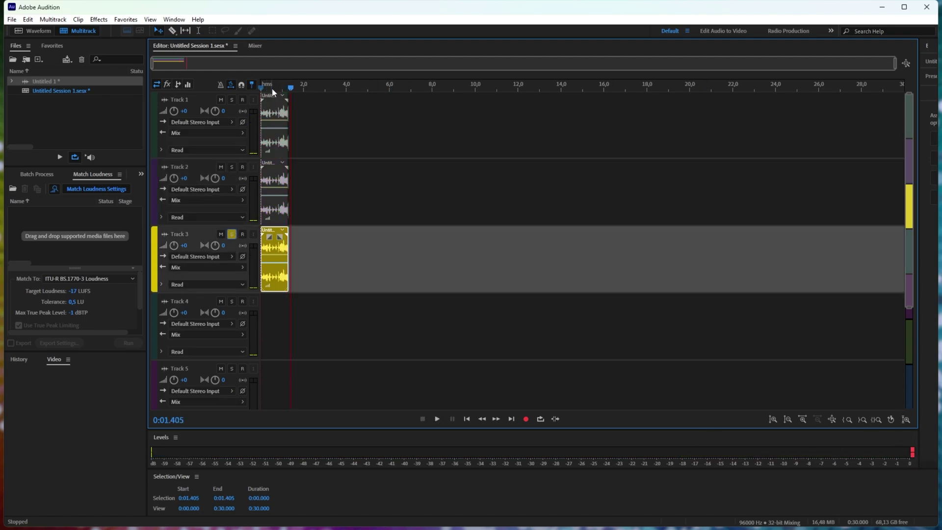
{"action": "left_click", "coordinate": [260, 87]}
{"action": "key", "text": "space"}
{"action": "key", "text": "space"}
{"action": "left_click", "coordinate": [229, 234]}
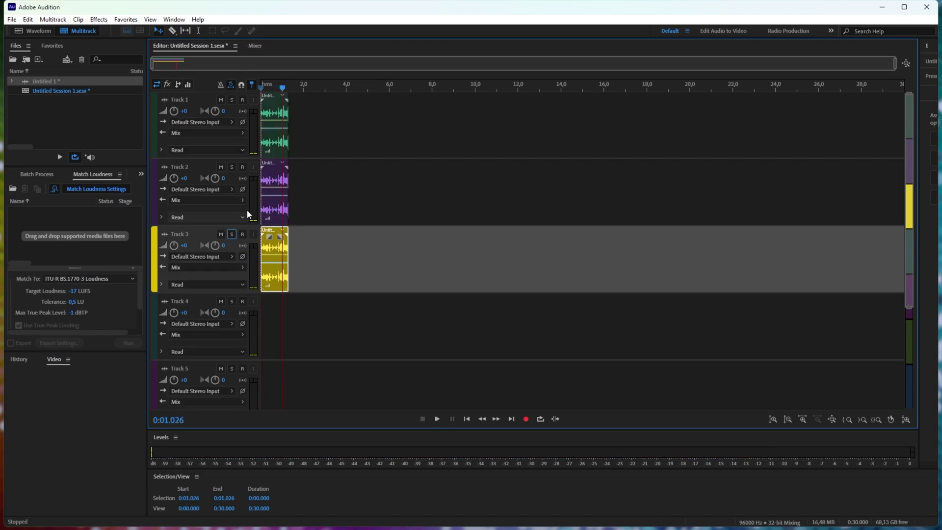
- Play the combined three-track mix from the start and return the playhead to 0:00.000
{"action": "key", "text": "Home"}
{"action": "key", "text": "space"}
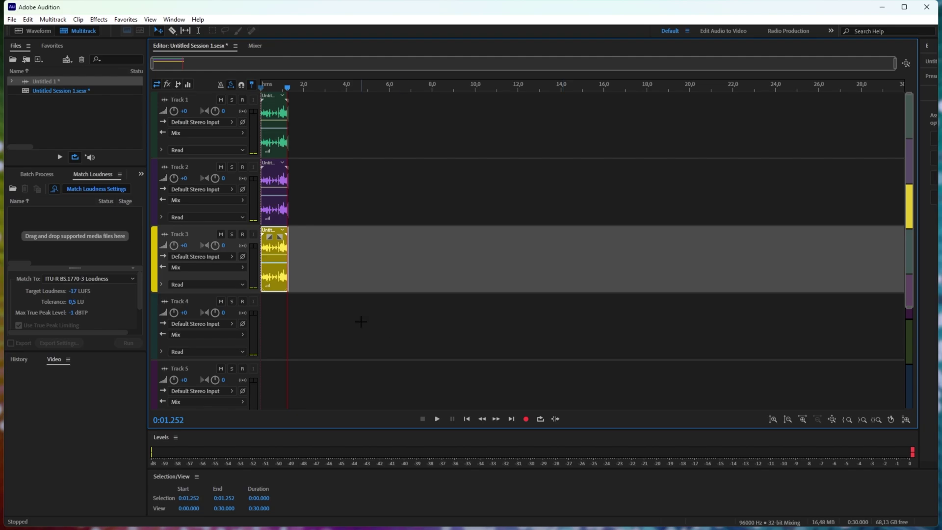
{"action": "left_click_drag", "start_coordinate": [288, 89], "coordinate": [206, 153]}
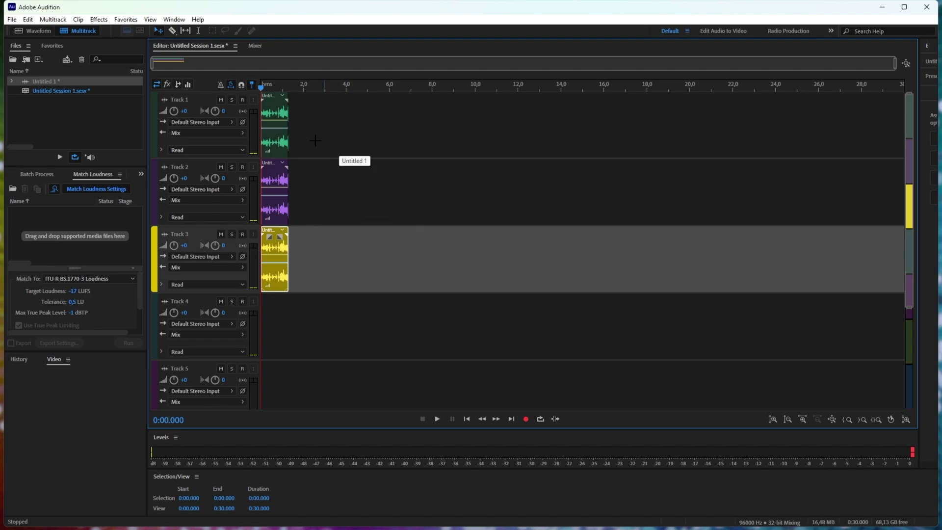
- Show the Effects Rack with track effects and select Tracks 1, 2 and 3 in turn to view their racks
{"action": "left_click", "coordinate": [47, 175]}
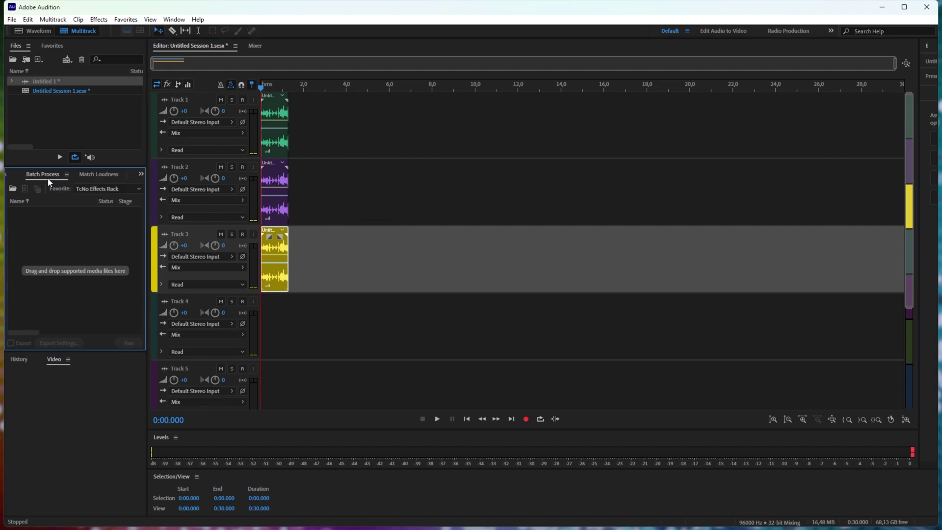
{"action": "left_click", "coordinate": [16, 175]}
{"action": "left_click", "coordinate": [13, 176]}
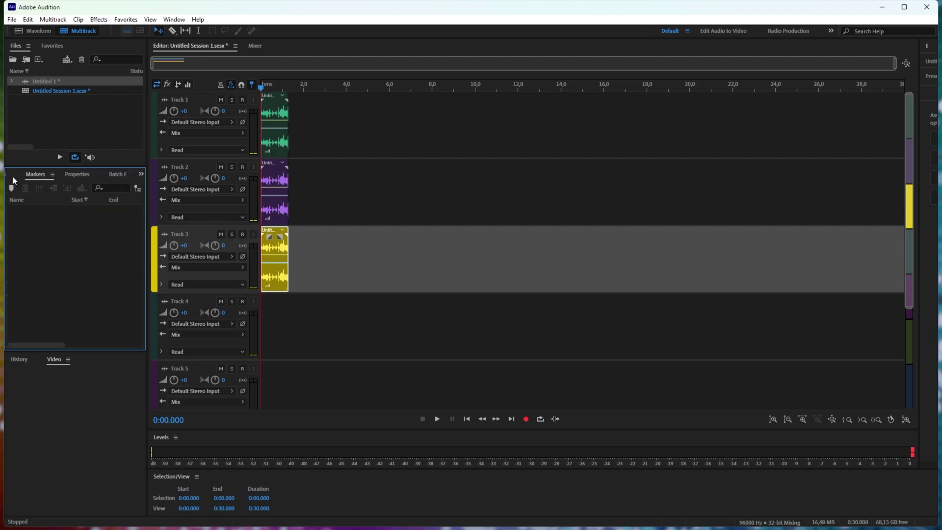
{"action": "scroll", "coordinate": [16, 180], "scroll_direction": "up", "scroll_amount": 1}
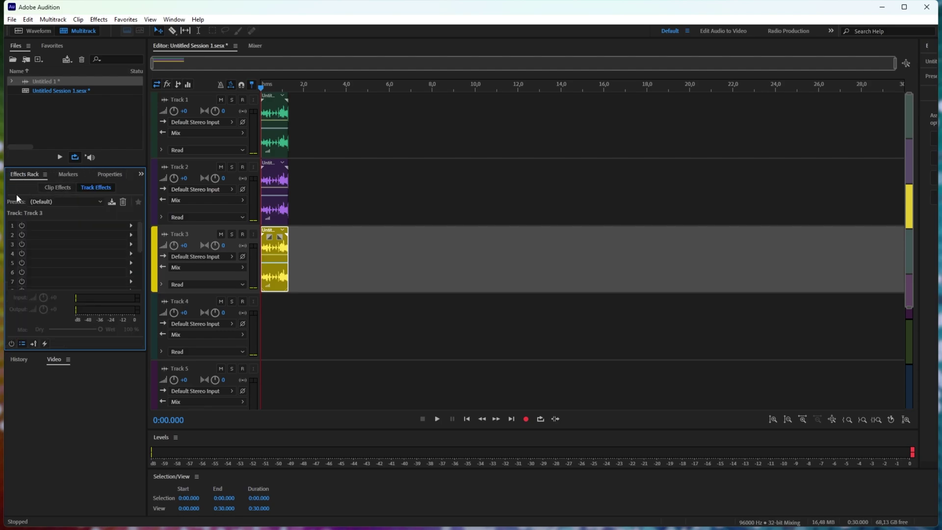
{"action": "left_click", "coordinate": [337, 132]}
{"action": "left_click", "coordinate": [353, 175]}
{"action": "left_click", "coordinate": [353, 243]}
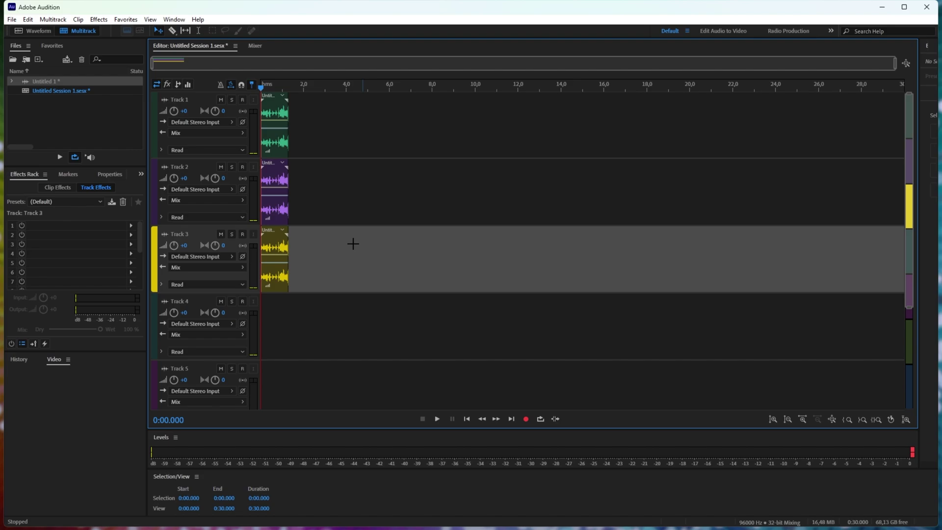
{"action": "left_click", "coordinate": [89, 188]}
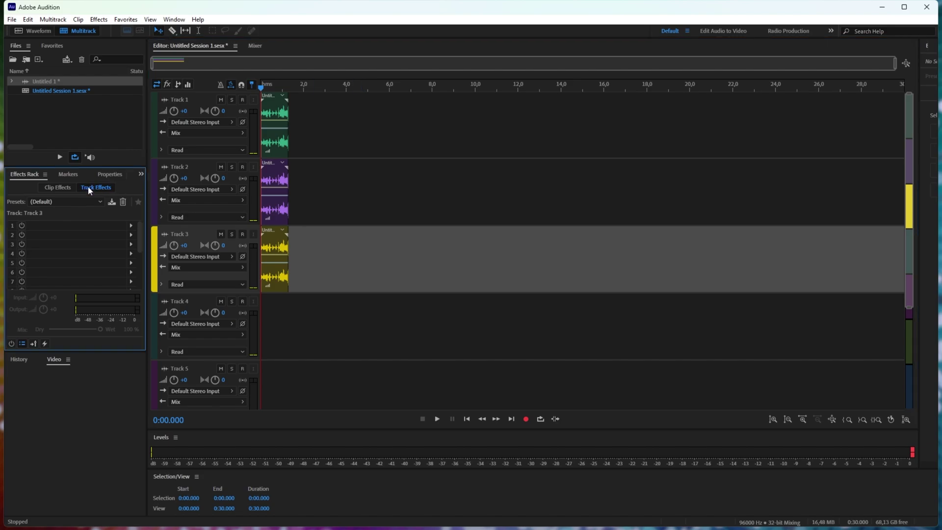
{"action": "left_click", "coordinate": [81, 224]}
- Copy the clip to the start of Tracks 4 and 5 and play the five stacked tracks
{"action": "left_click_drag", "start_coordinate": [322, 250], "coordinate": [493, 259]}
{"action": "left_click_drag", "start_coordinate": [272, 252], "coordinate": [256, 376]}
{"action": "key", "text": "space"}
{"action": "key", "text": "space"}
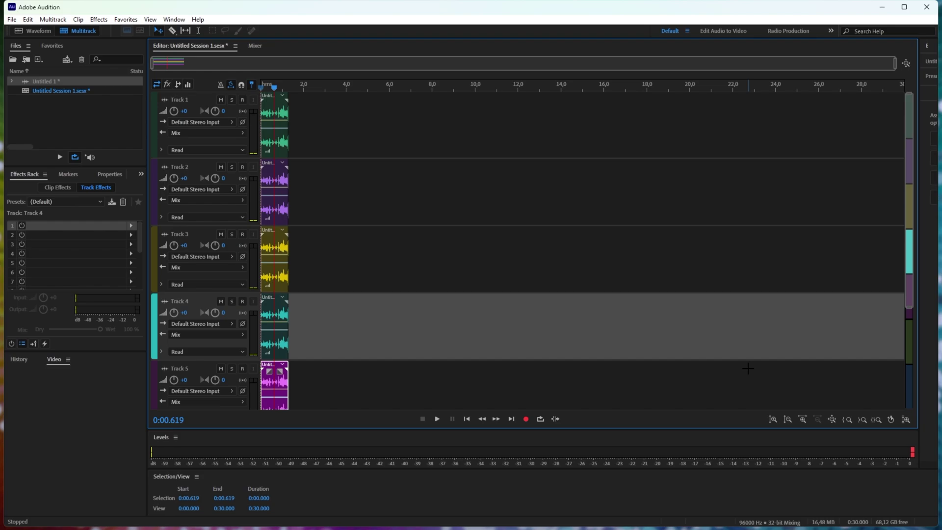
- Add a Dynamics effect to the first effect slot of the Mix track and apply its Limiting preset
{"action": "scroll", "coordinate": [473, 279], "scroll_direction": "down", "scroll_amount": 3}
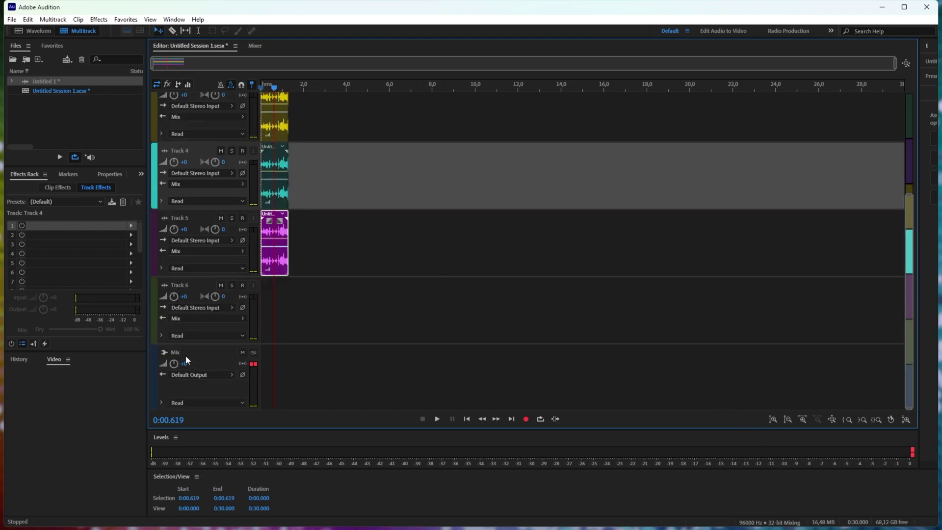
{"action": "left_click", "coordinate": [188, 357]}
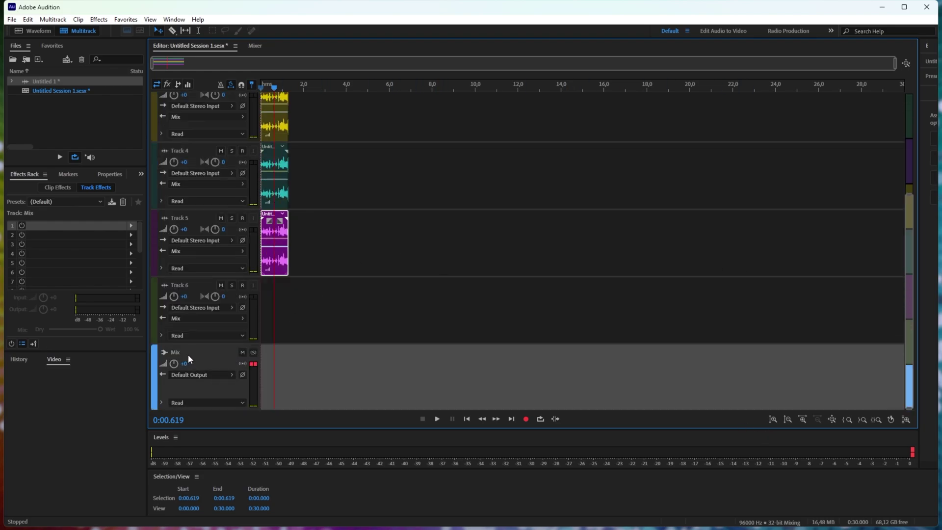
{"action": "left_click", "coordinate": [297, 362]}
{"action": "left_click", "coordinate": [131, 225]}
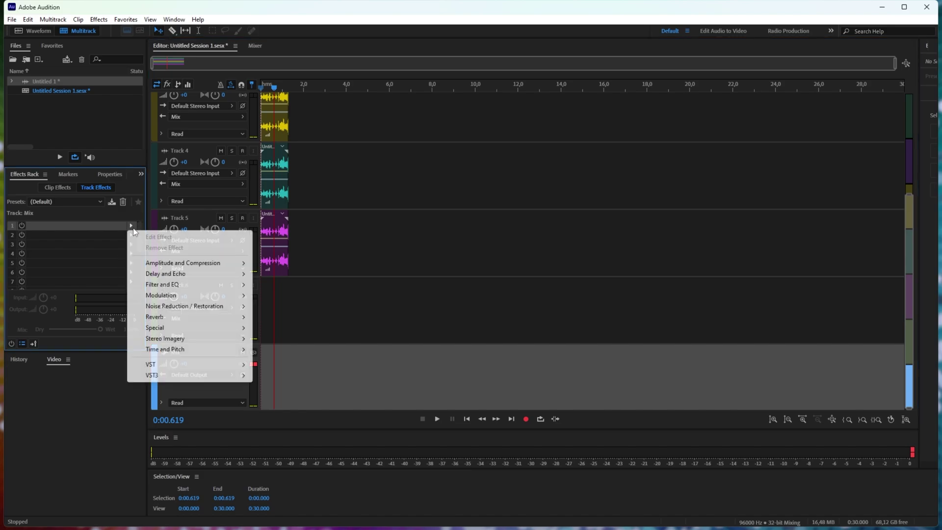
{"action": "mouse_move", "coordinate": [216, 263]}
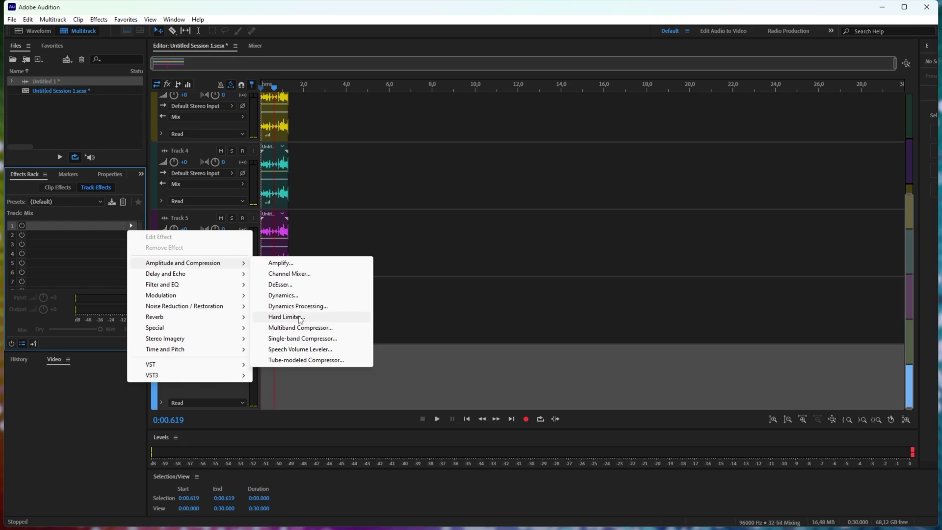
{"action": "left_click", "coordinate": [329, 294]}
{"action": "mouse_move", "coordinate": [451, 141]}
{"action": "left_mouse_down"}
{"action": "mouse_move", "coordinate": [434, 144]}
{"action": "mouse_move", "coordinate": [450, 140]}
{"action": "left_mouse_up"}
{"action": "left_click", "coordinate": [428, 157]}
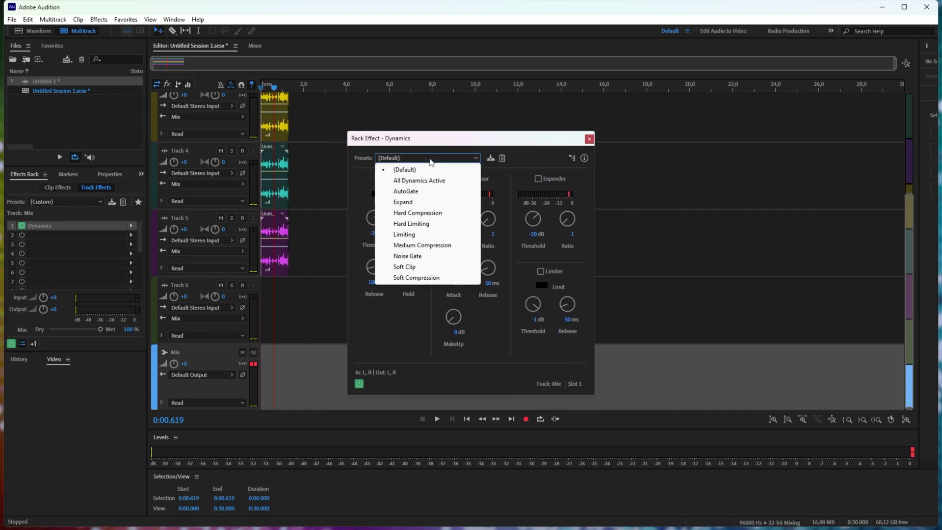
{"action": "left_click", "coordinate": [404, 234]}
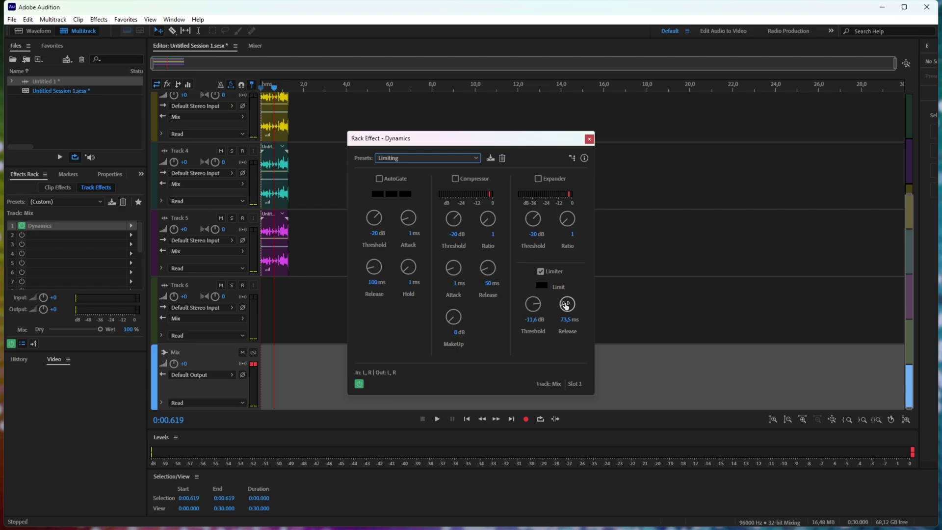
- Try different limiter release times in the Dynamics effect, then reapply the Limiting preset
{"action": "left_click_drag", "start_coordinate": [566, 304], "coordinate": [567, 320]}
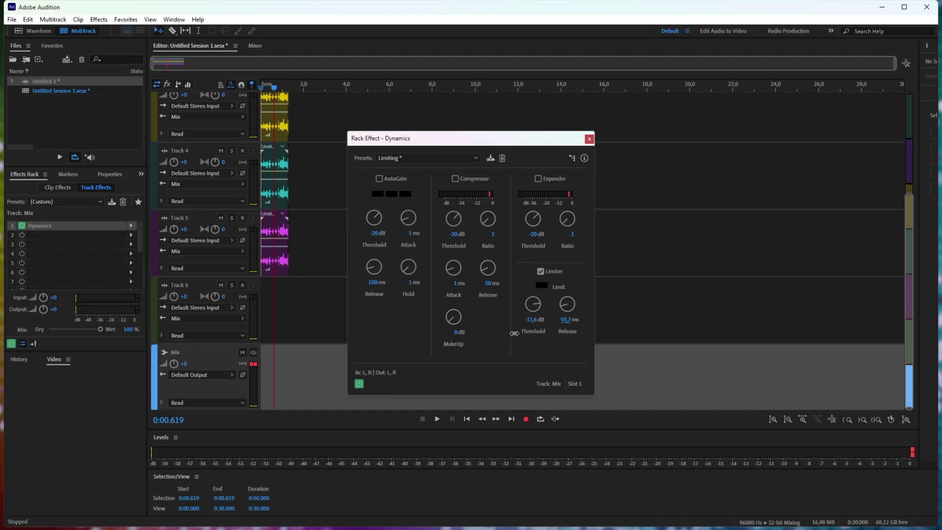
{"action": "left_click_drag", "start_coordinate": [387, 355], "coordinate": [904, 341]}
{"action": "left_click_drag", "start_coordinate": [570, 300], "coordinate": [574, 294]}
{"action": "left_click", "coordinate": [406, 159]}
{"action": "left_click", "coordinate": [412, 236]}
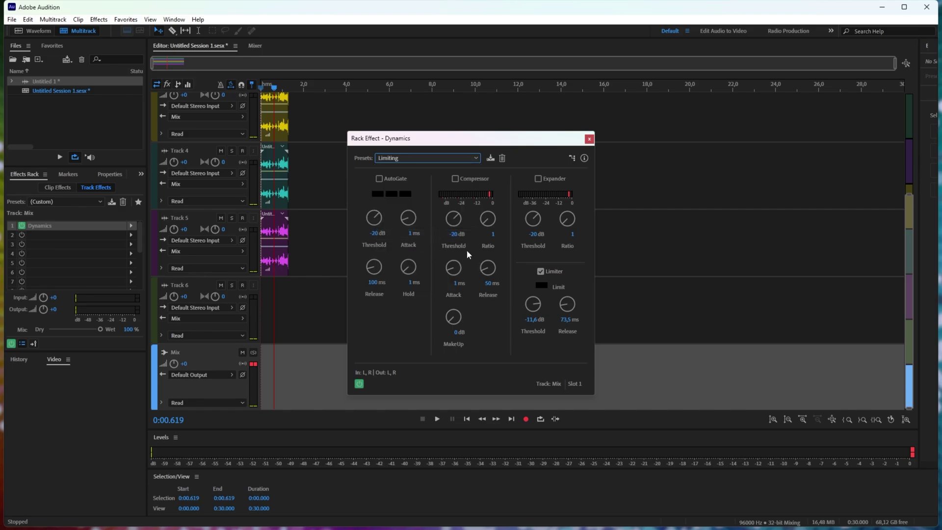
- Play the session twice from the start to check the mix level with the limiter on the Mix track
{"action": "left_click_drag", "start_coordinate": [488, 141], "coordinate": [491, 126]}
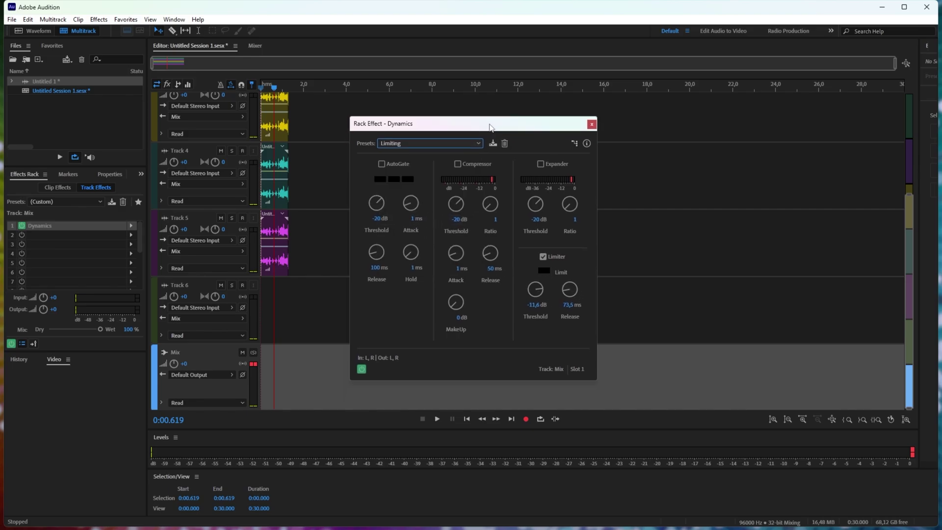
{"action": "left_click_drag", "start_coordinate": [271, 89], "coordinate": [259, 89]}
{"action": "key", "text": "space"}
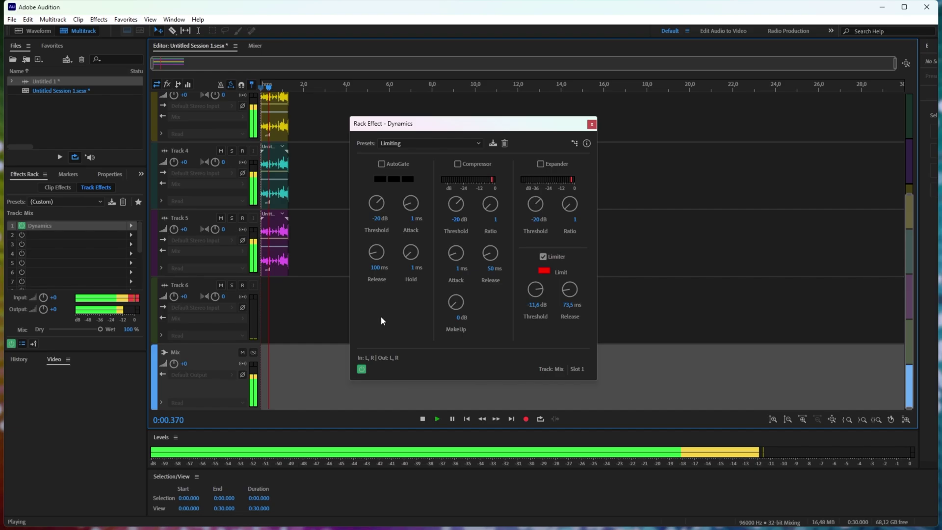
{"action": "key", "text": "space"}
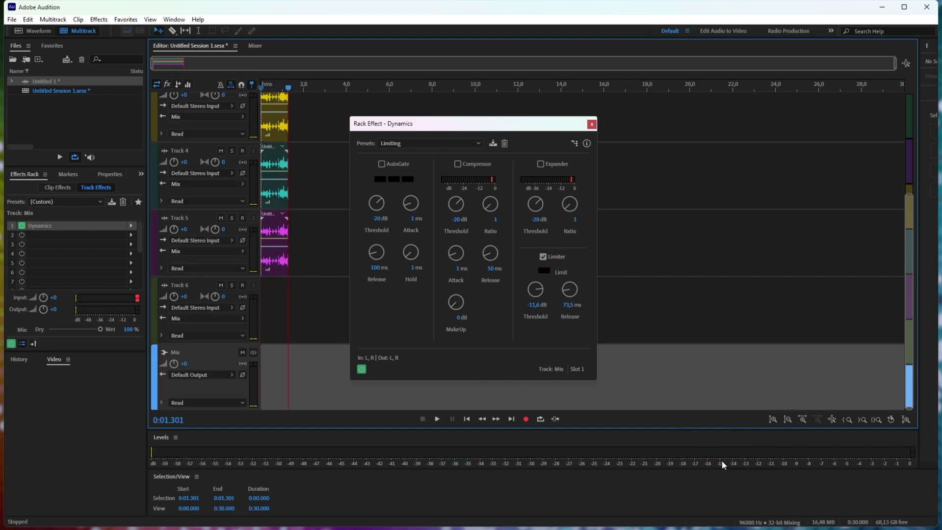
{"action": "key", "text": "Home"}
{"action": "key", "text": "space"}
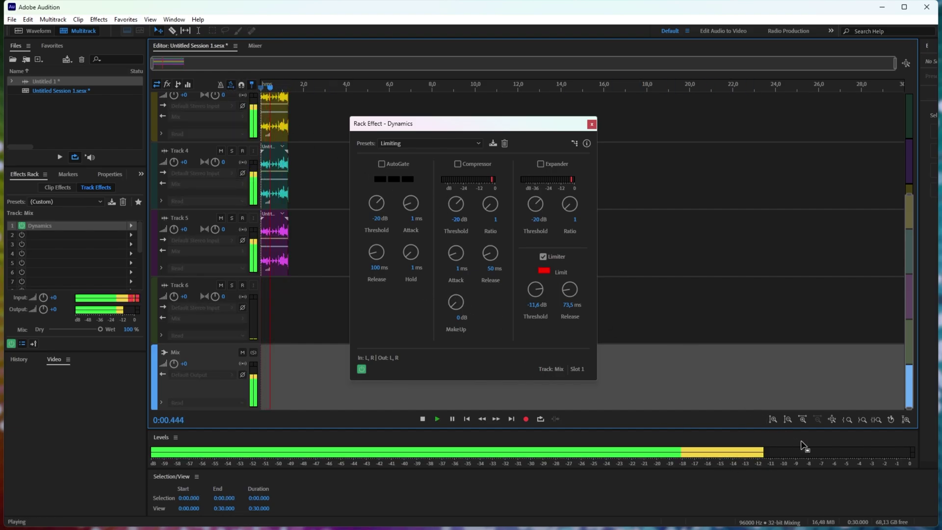
{"action": "key", "text": "space"}
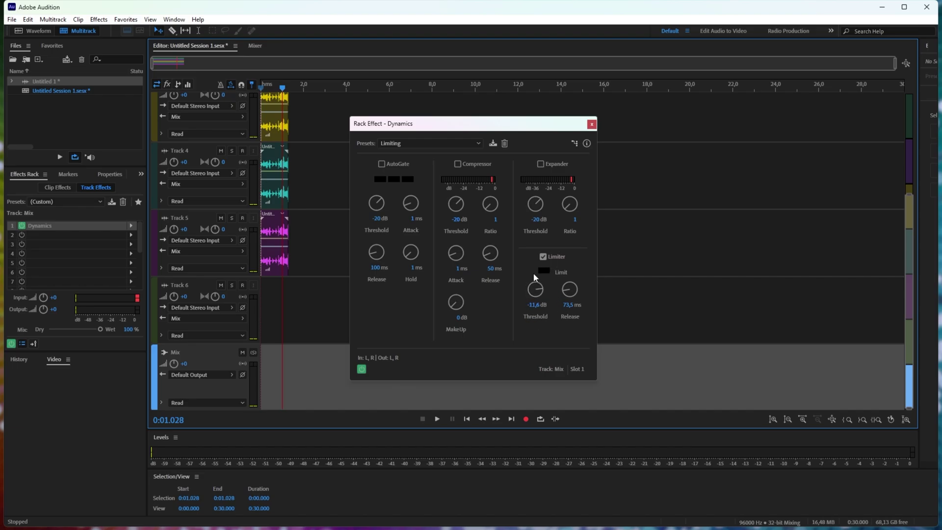
- Set the limiter threshold of the Mix track's Dynamics effect to -1 dB and play the session
{"action": "left_click", "coordinate": [535, 305]}
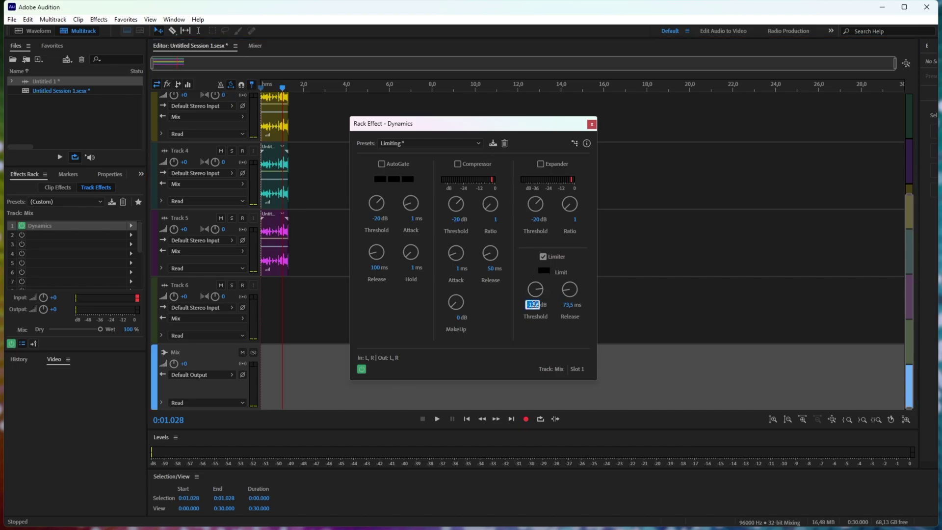
{"action": "type", "text": "-1"}
{"action": "left_click", "coordinate": [662, 303]}
{"action": "key", "text": "Home"}
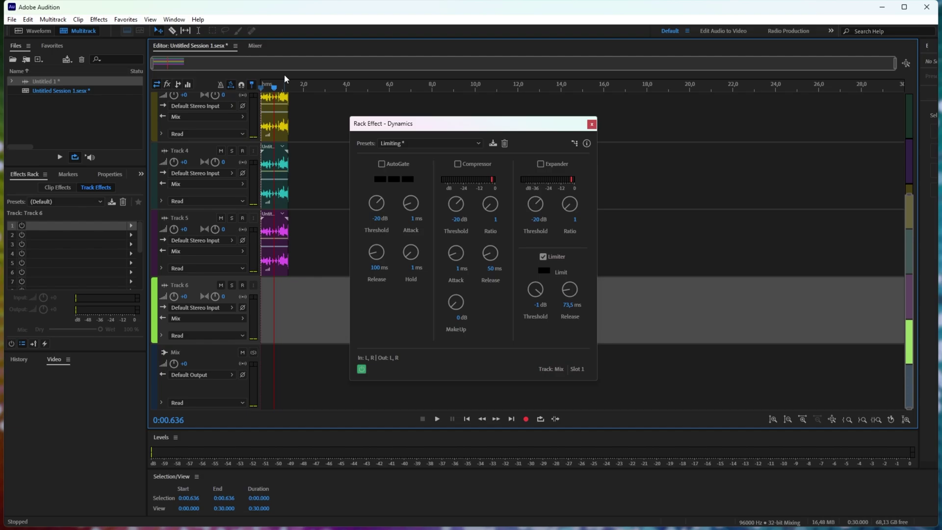
{"action": "key", "text": "space"}
{"action": "key", "text": "space"}
- Copy the clip to the start of Track 6 and play the six stacked tracks to check the mix level
{"action": "scroll", "coordinate": [312, 240], "scroll_direction": "up", "scroll_amount": 3}
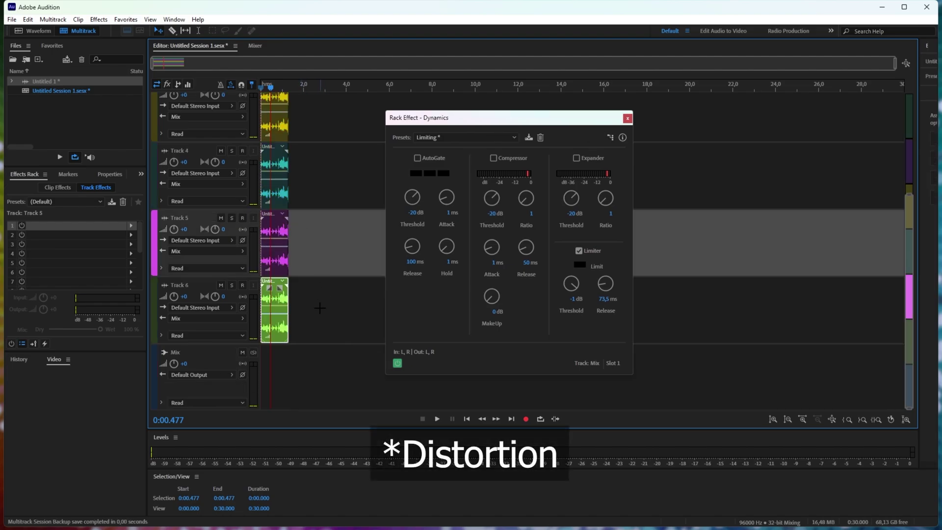
{"action": "left_click_drag", "start_coordinate": [320, 310], "coordinate": [263, 249]}
{"action": "left_click", "coordinate": [316, 184]}
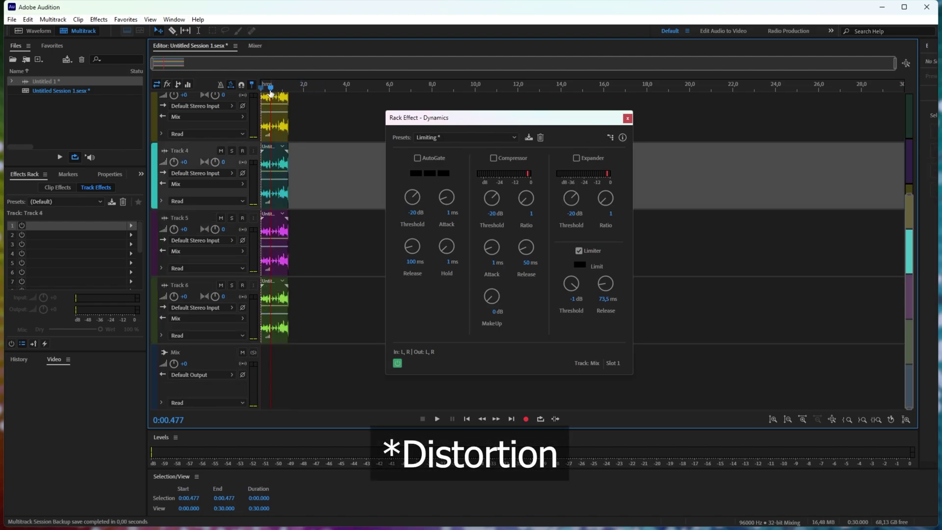
{"action": "left_click_drag", "start_coordinate": [270, 90], "coordinate": [261, 90]}
{"action": "key", "text": "space"}
{"action": "key", "text": "space"}
{"action": "key", "text": "space"}
{"action": "key", "text": "space"}
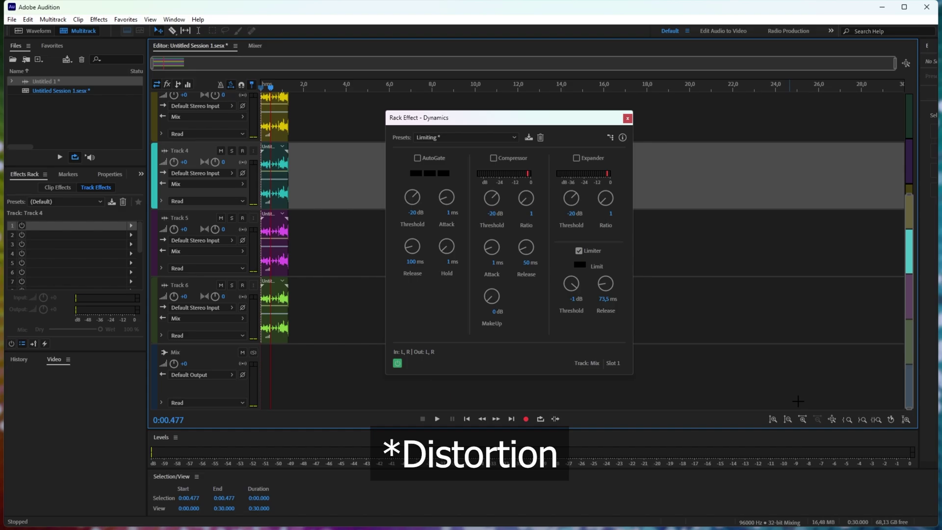
{"action": "key", "text": "space"}
{"action": "key", "text": "space"}
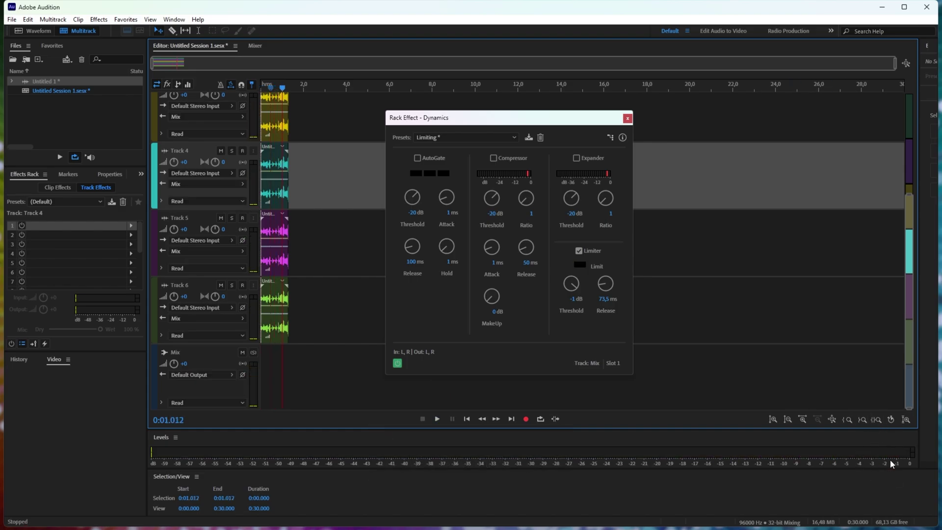
- Replay the session from the start and close the Dynamics effect window
{"action": "key", "text": "Home"}
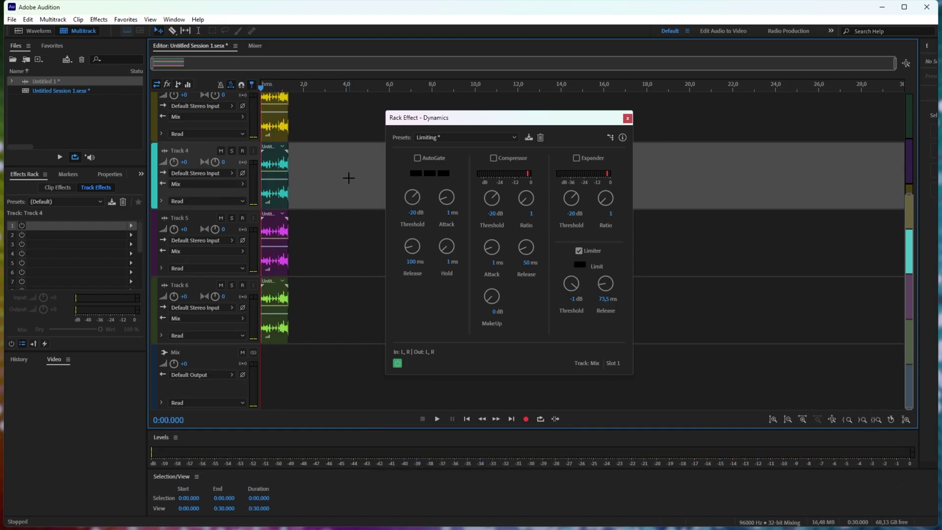
{"action": "key", "text": "space"}
{"action": "key", "text": "space"}
{"action": "key", "text": "Escape"}
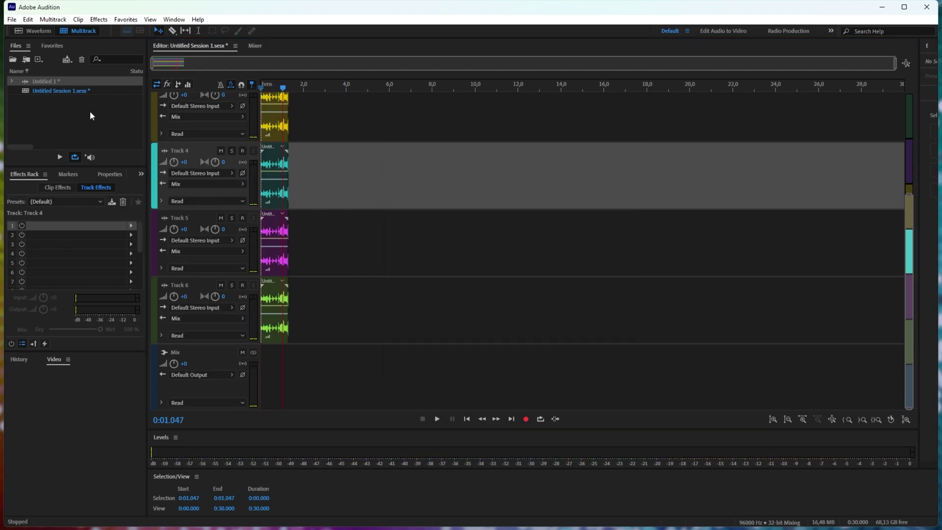
- Export the session mixdown, import Untitled Session 1_mixdown.flac into the project files, and open it to inspect the limited waveform
{"action": "right_click", "coordinate": [91, 112]}
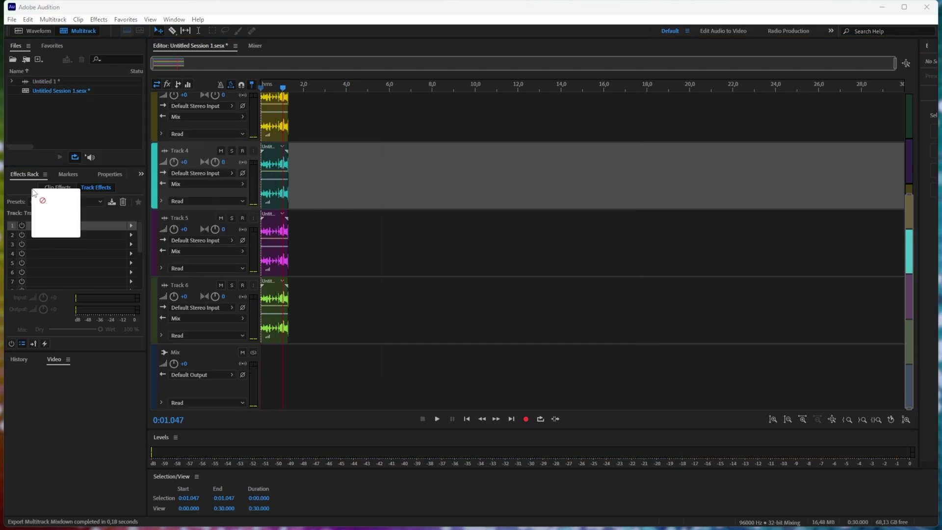
{"action": "left_click_drag", "start_coordinate": [42, 201], "coordinate": [49, 127]}
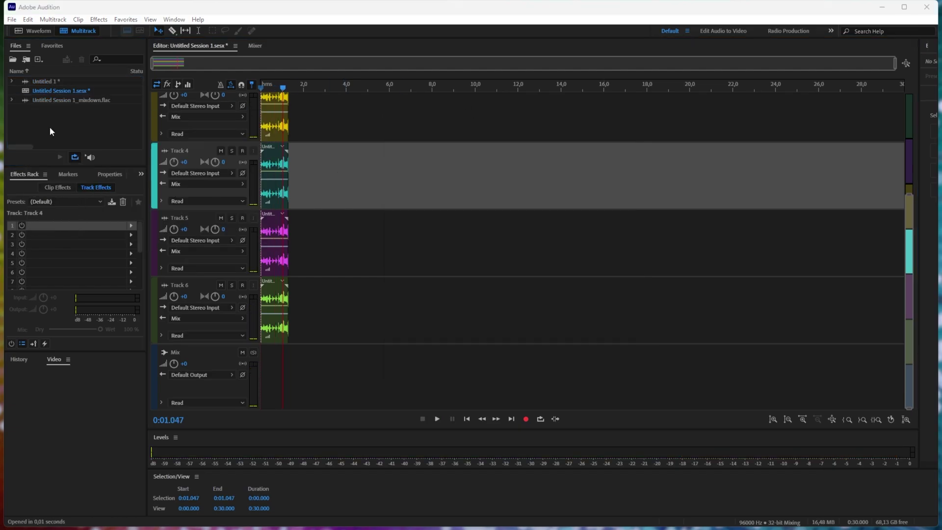
{"action": "double_click", "coordinate": [78, 98]}
{"action": "left_click_drag", "start_coordinate": [214, 147], "coordinate": [824, 147]}
{"action": "left_click", "coordinate": [842, 140]}
{"action": "left_click_drag", "start_coordinate": [852, 86], "coordinate": [204, 87]}
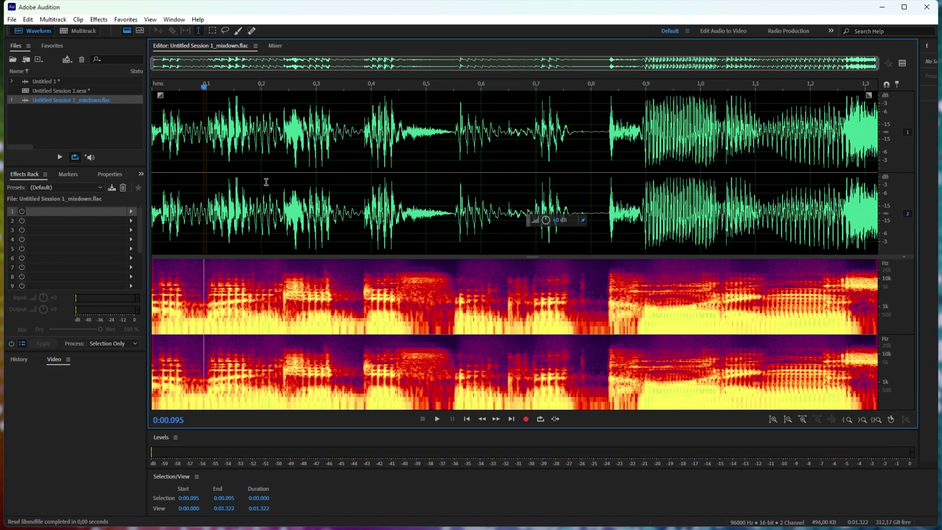
- Switch off the Dynamics effect on the Mix track and export the session mixdown as Untitled Session 2_mixdown.flac
{"action": "double_click", "coordinate": [69, 92]}
{"action": "left_click", "coordinate": [277, 369]}
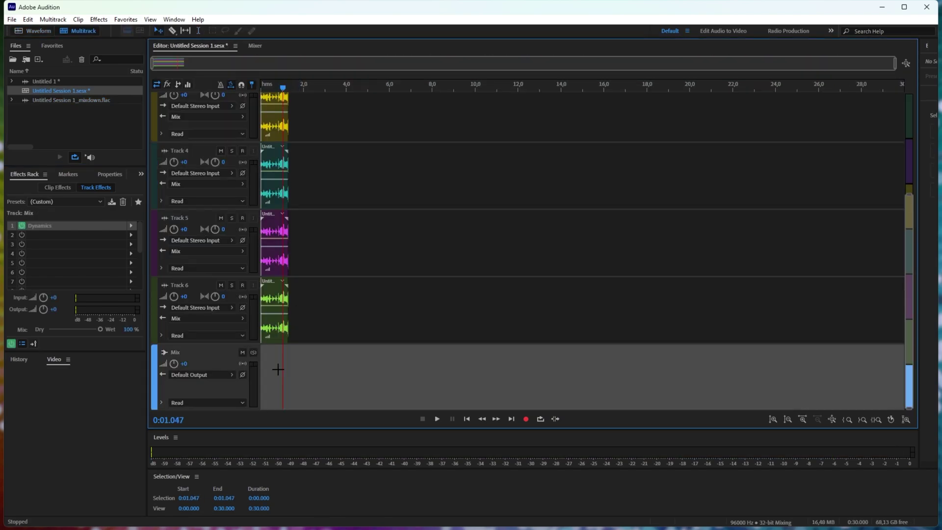
{"action": "left_click", "coordinate": [361, 216]}
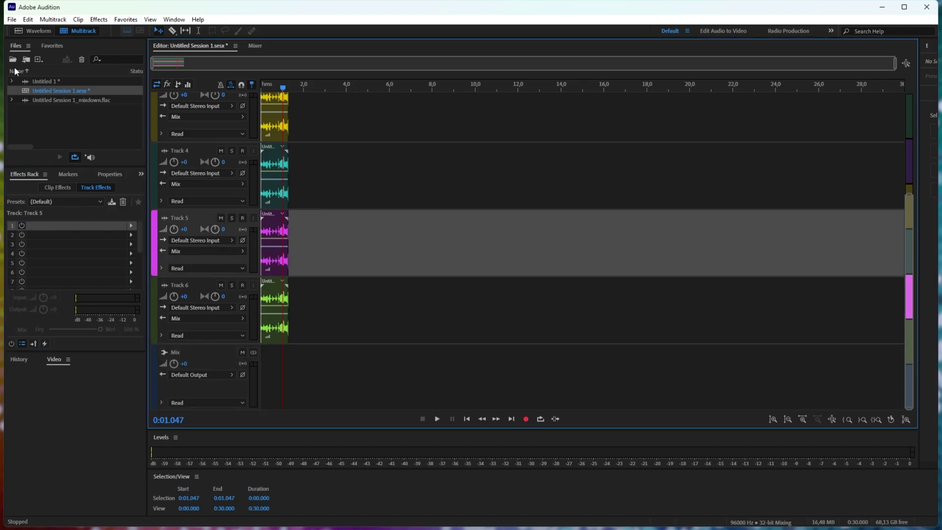
{"action": "left_click", "coordinate": [12, 19]}
{"action": "mouse_move", "coordinate": [101, 210]}
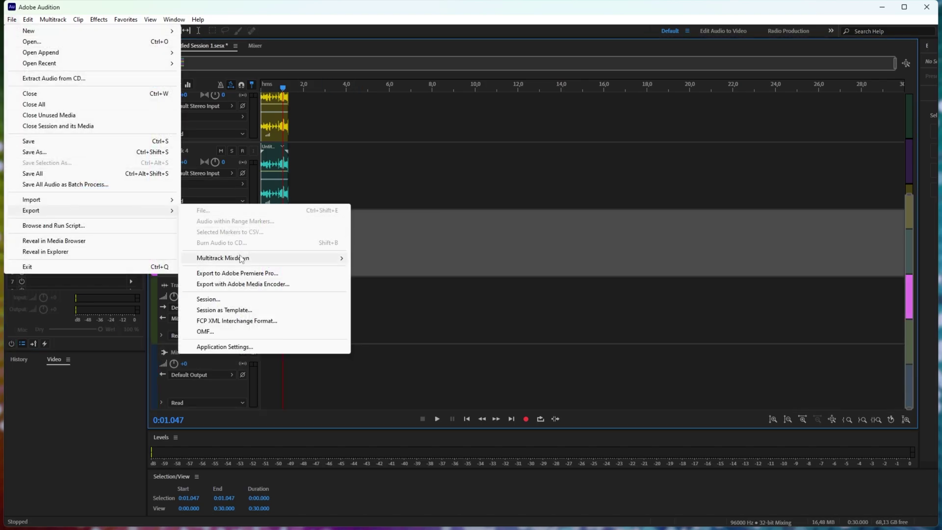
{"action": "mouse_move", "coordinate": [244, 256]}
{"action": "left_click", "coordinate": [381, 267]}
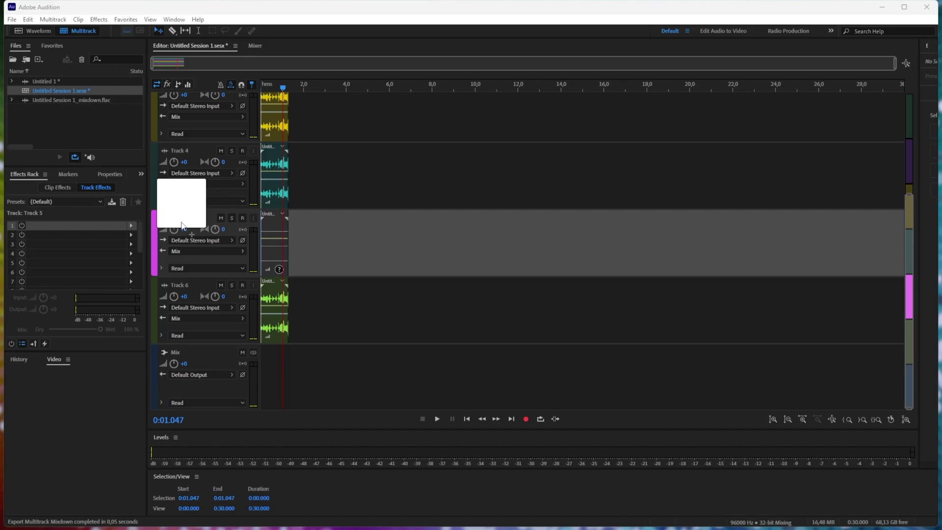
- Import and open Untitled Session 2_mixdown.flac, and examine the peaks near its end against the 0 dB level
{"action": "left_click", "coordinate": [102, 110]}
{"action": "double_click", "coordinate": [102, 110]}
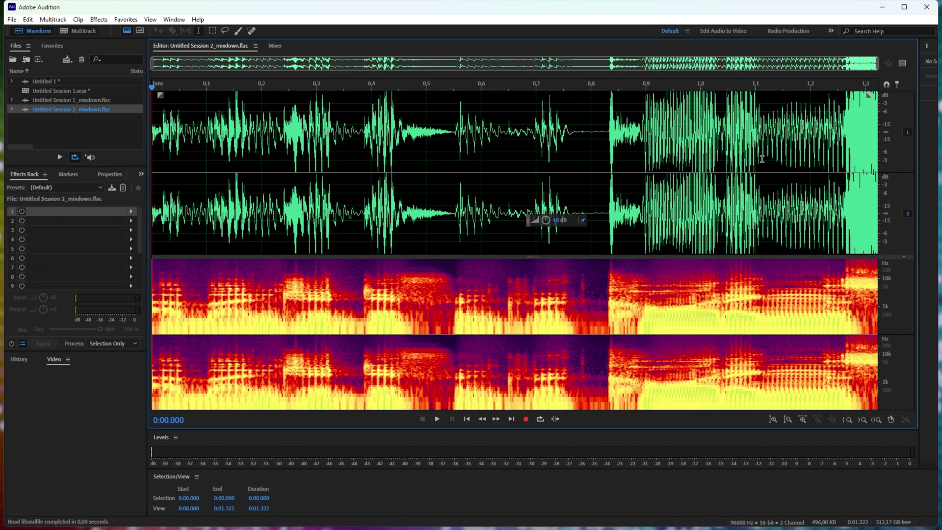
{"action": "left_click", "coordinate": [850, 123]}
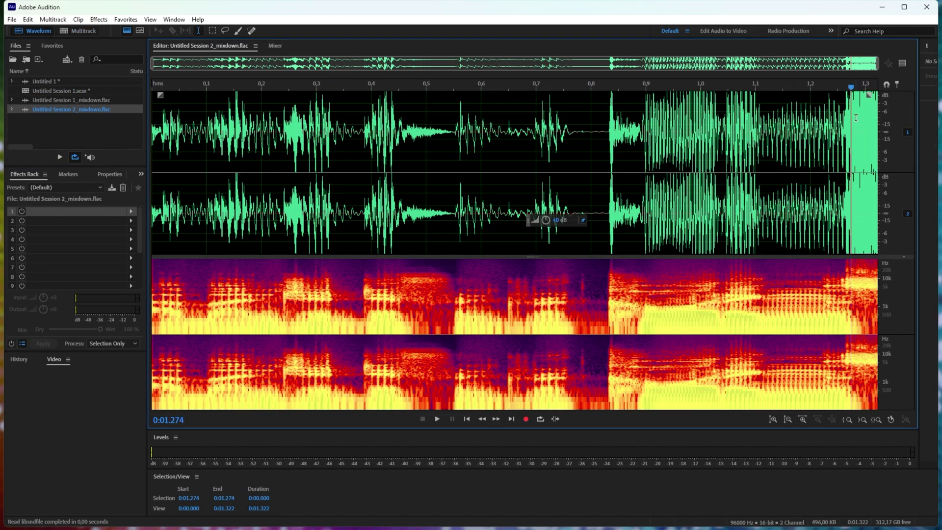
{"action": "scroll", "coordinate": [855, 117], "scroll_direction": "up", "scroll_amount": 2}
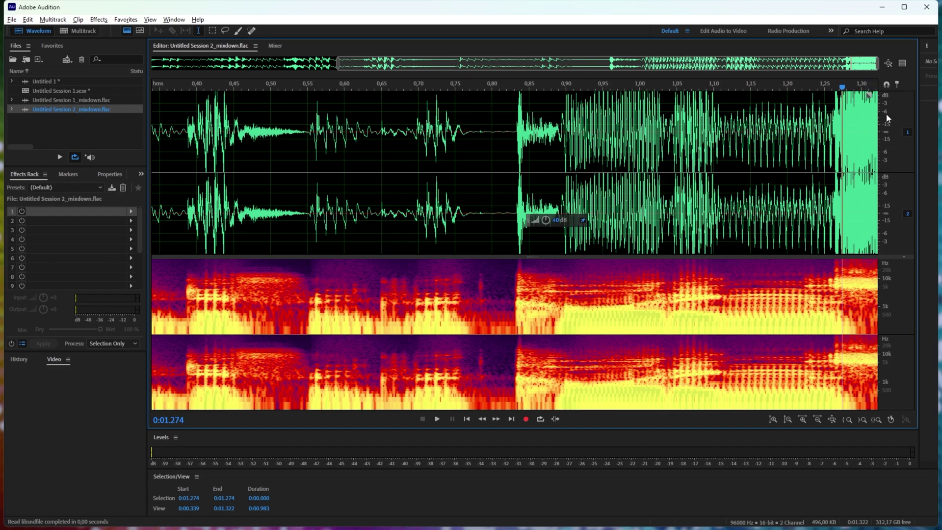
{"action": "scroll", "coordinate": [886, 116], "scroll_direction": "down", "scroll_amount": 2}
{"action": "scroll", "coordinate": [896, 133], "scroll_direction": "down", "scroll_amount": 1}
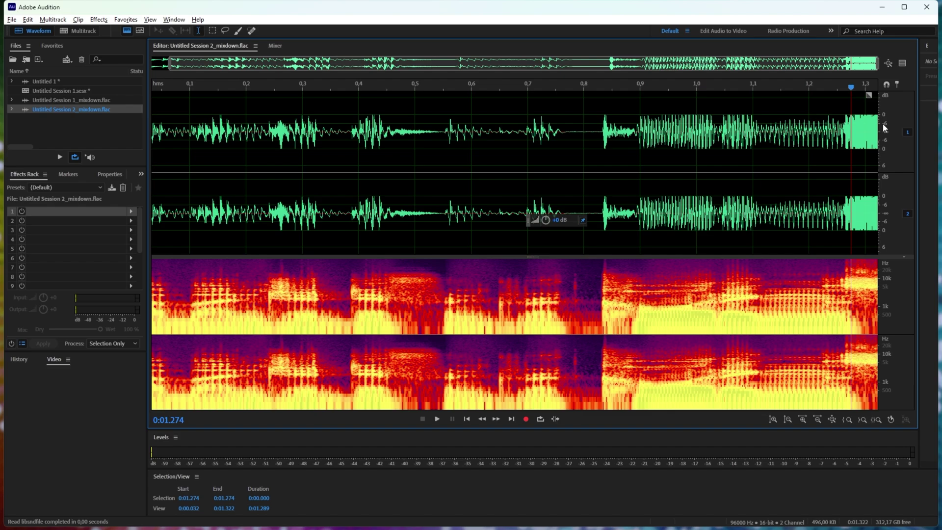
{"action": "scroll", "coordinate": [863, 129], "scroll_direction": "up", "scroll_amount": 10}
{"action": "scroll", "coordinate": [862, 129], "scroll_direction": "up", "scroll_amount": 3}
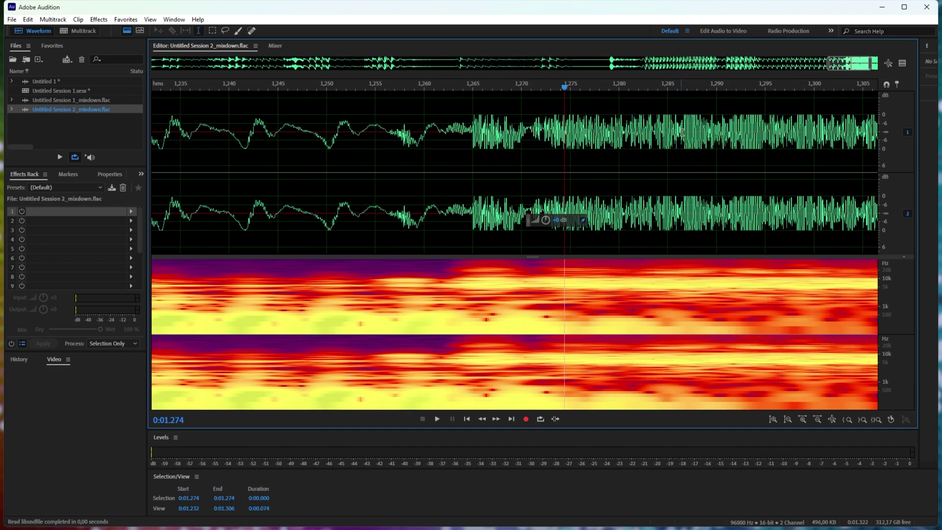
- Compare the peaks of Untitled Session 1_mixdown.flac with the final section of Untitled Session 2_mixdown.flac
{"action": "double_click", "coordinate": [111, 100]}
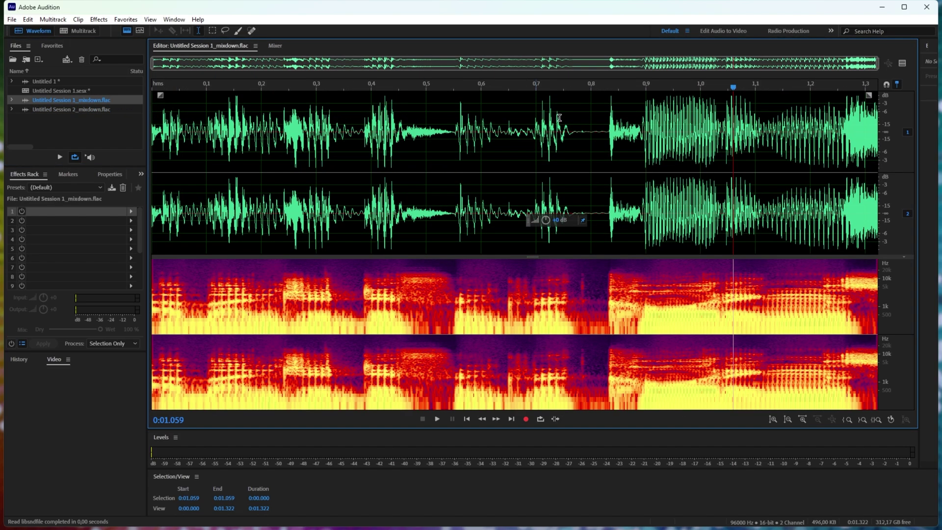
{"action": "scroll", "coordinate": [883, 133], "scroll_direction": "down", "scroll_amount": 3}
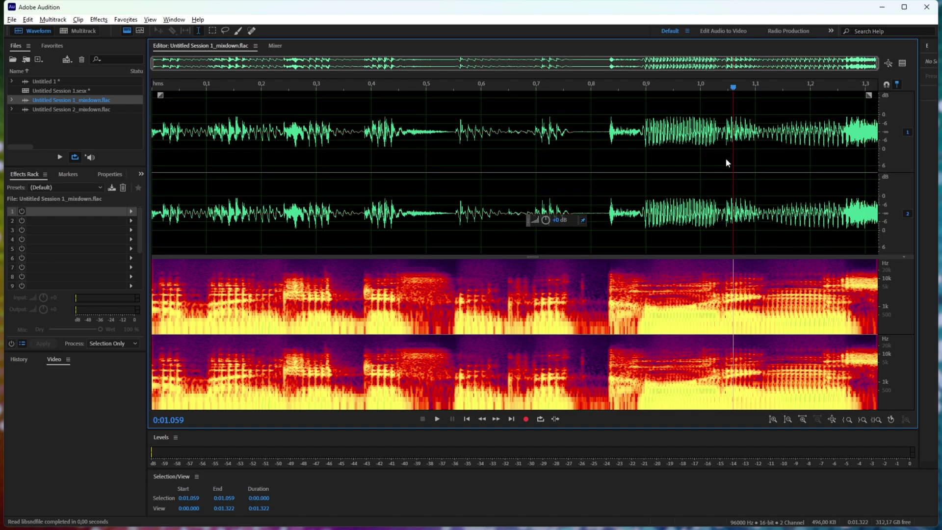
{"action": "double_click", "coordinate": [76, 109]}
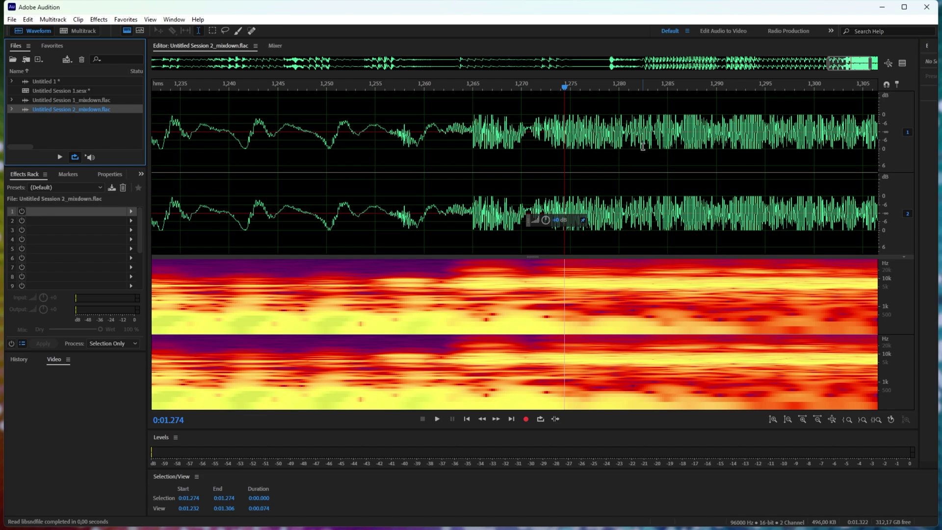
{"action": "left_click_drag", "start_coordinate": [453, 133], "coordinate": [907, 147]}
{"action": "scroll", "coordinate": [654, 145], "scroll_direction": "down", "scroll_amount": 6}
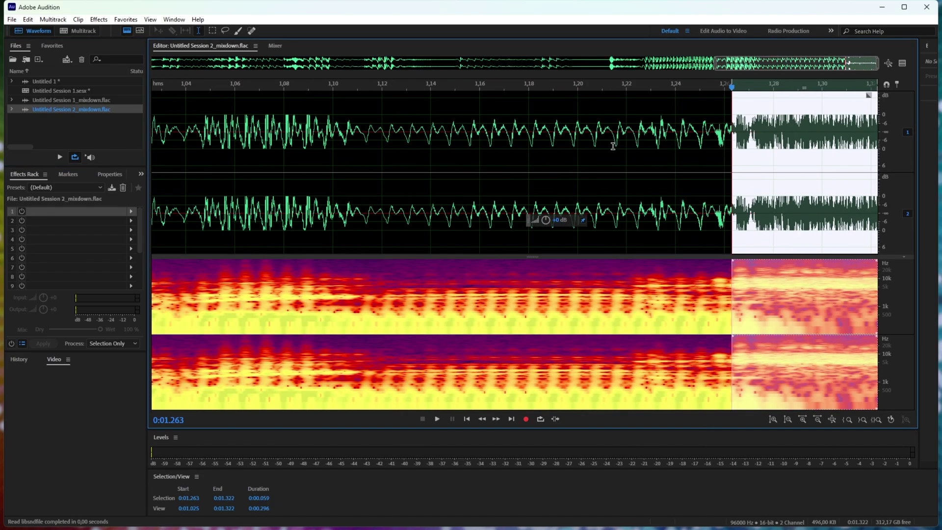
{"action": "left_click", "coordinate": [529, 136]}
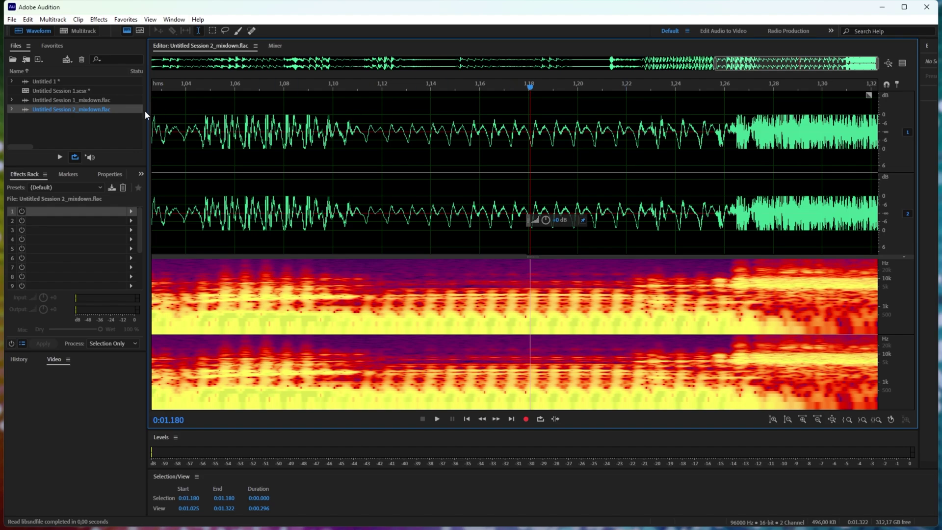
- Return to Untitled Session 1 at its start and review the Mix track and the stacked clips
{"action": "double_click", "coordinate": [70, 91]}
{"action": "key", "text": "Home"}
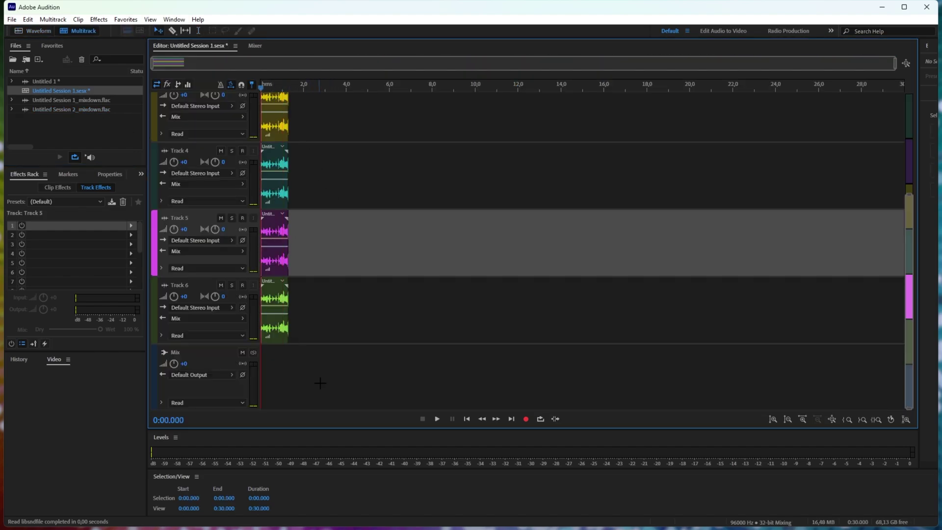
{"action": "left_click", "coordinate": [321, 376]}
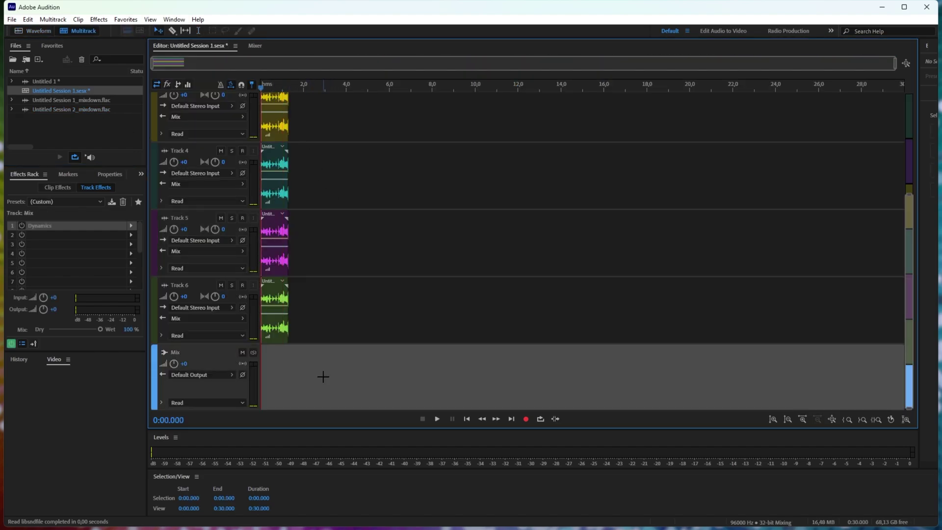
{"action": "left_click", "coordinate": [286, 248]}
{"action": "scroll", "coordinate": [289, 245], "scroll_direction": "up", "scroll_amount": 2}
{"action": "scroll", "coordinate": [294, 221], "scroll_direction": "up", "scroll_amount": 3}
{"action": "left_click", "coordinate": [298, 213]}
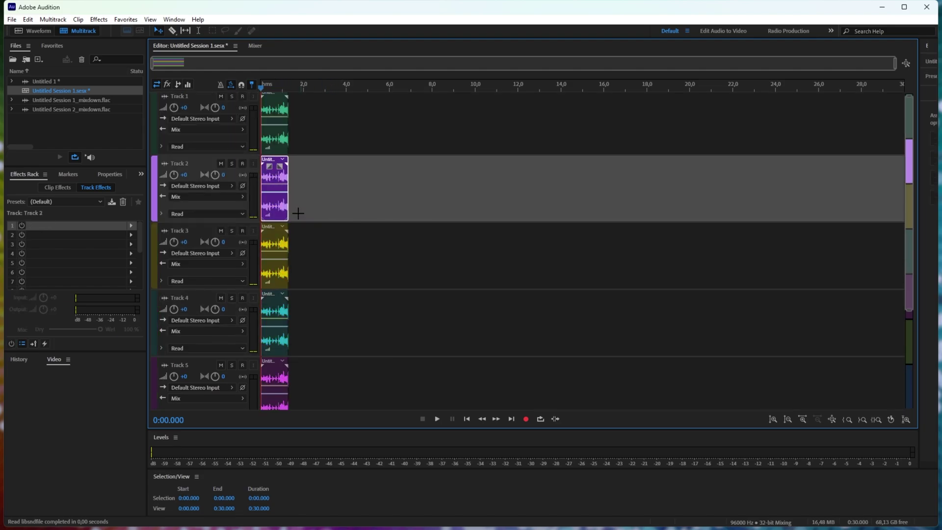
{"action": "left_click", "coordinate": [272, 130]}
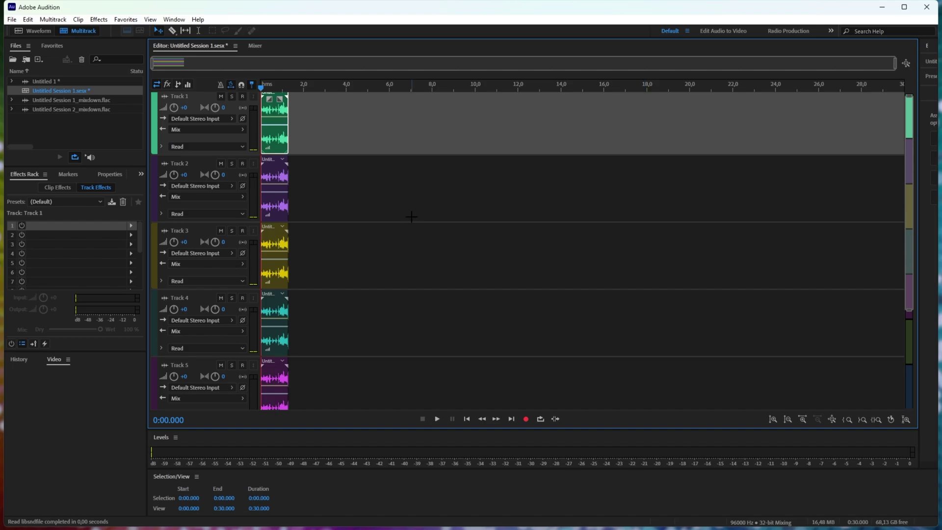
- Delete the clips on Tracks 3 to 6
{"action": "left_click", "coordinate": [319, 212]}
{"action": "scroll", "coordinate": [324, 211], "scroll_direction": "down", "scroll_amount": 2}
{"action": "left_click", "coordinate": [321, 196]}
{"action": "left_click_drag", "start_coordinate": [321, 197], "coordinate": [270, 422]}
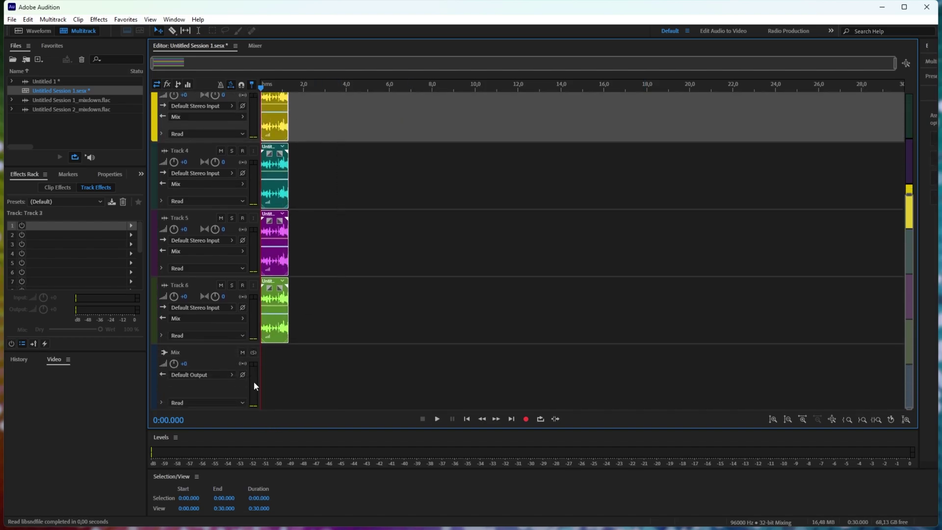
{"action": "key", "text": "Delete"}
- Move the clip on Track 2 along the timeline to start at about 19 seconds
{"action": "scroll", "coordinate": [295, 346], "scroll_direction": "up", "scroll_amount": 4}
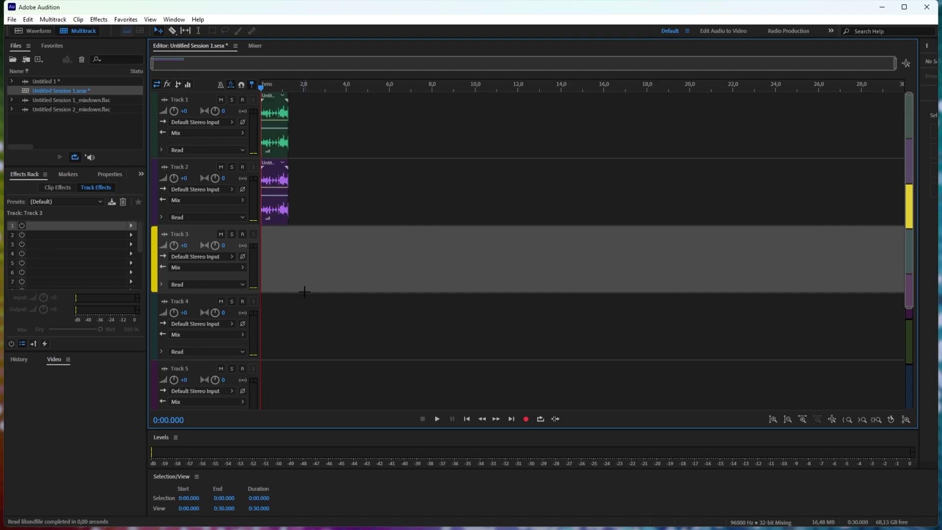
{"action": "left_click_drag", "start_coordinate": [304, 291], "coordinate": [655, 231]}
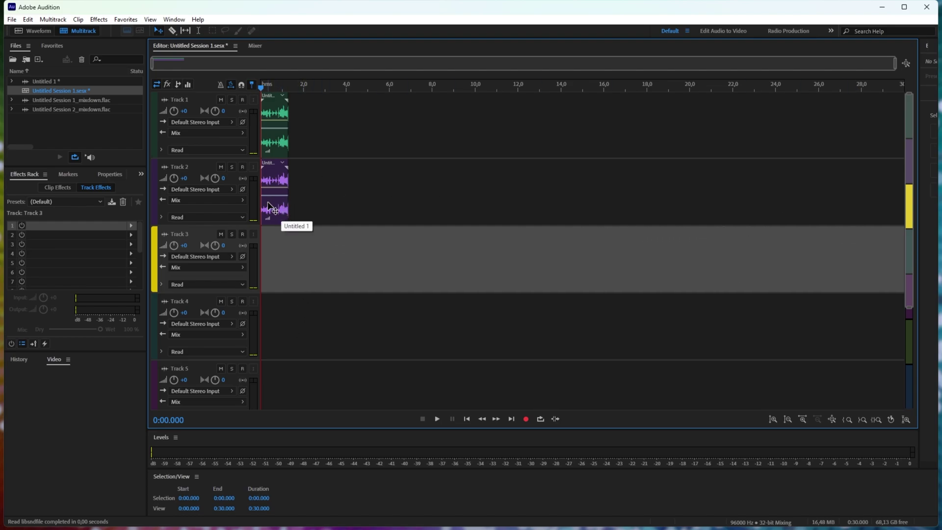
{"action": "left_click_drag", "start_coordinate": [272, 208], "coordinate": [678, 208]}
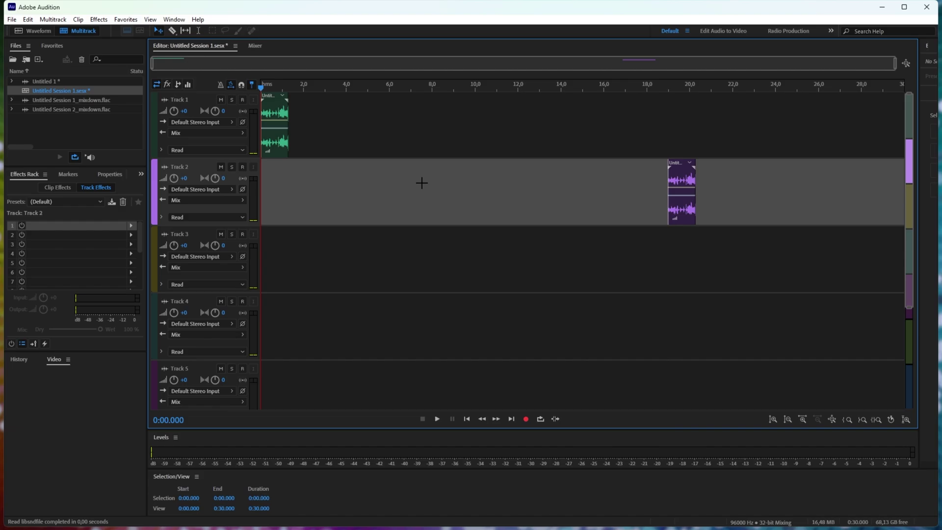